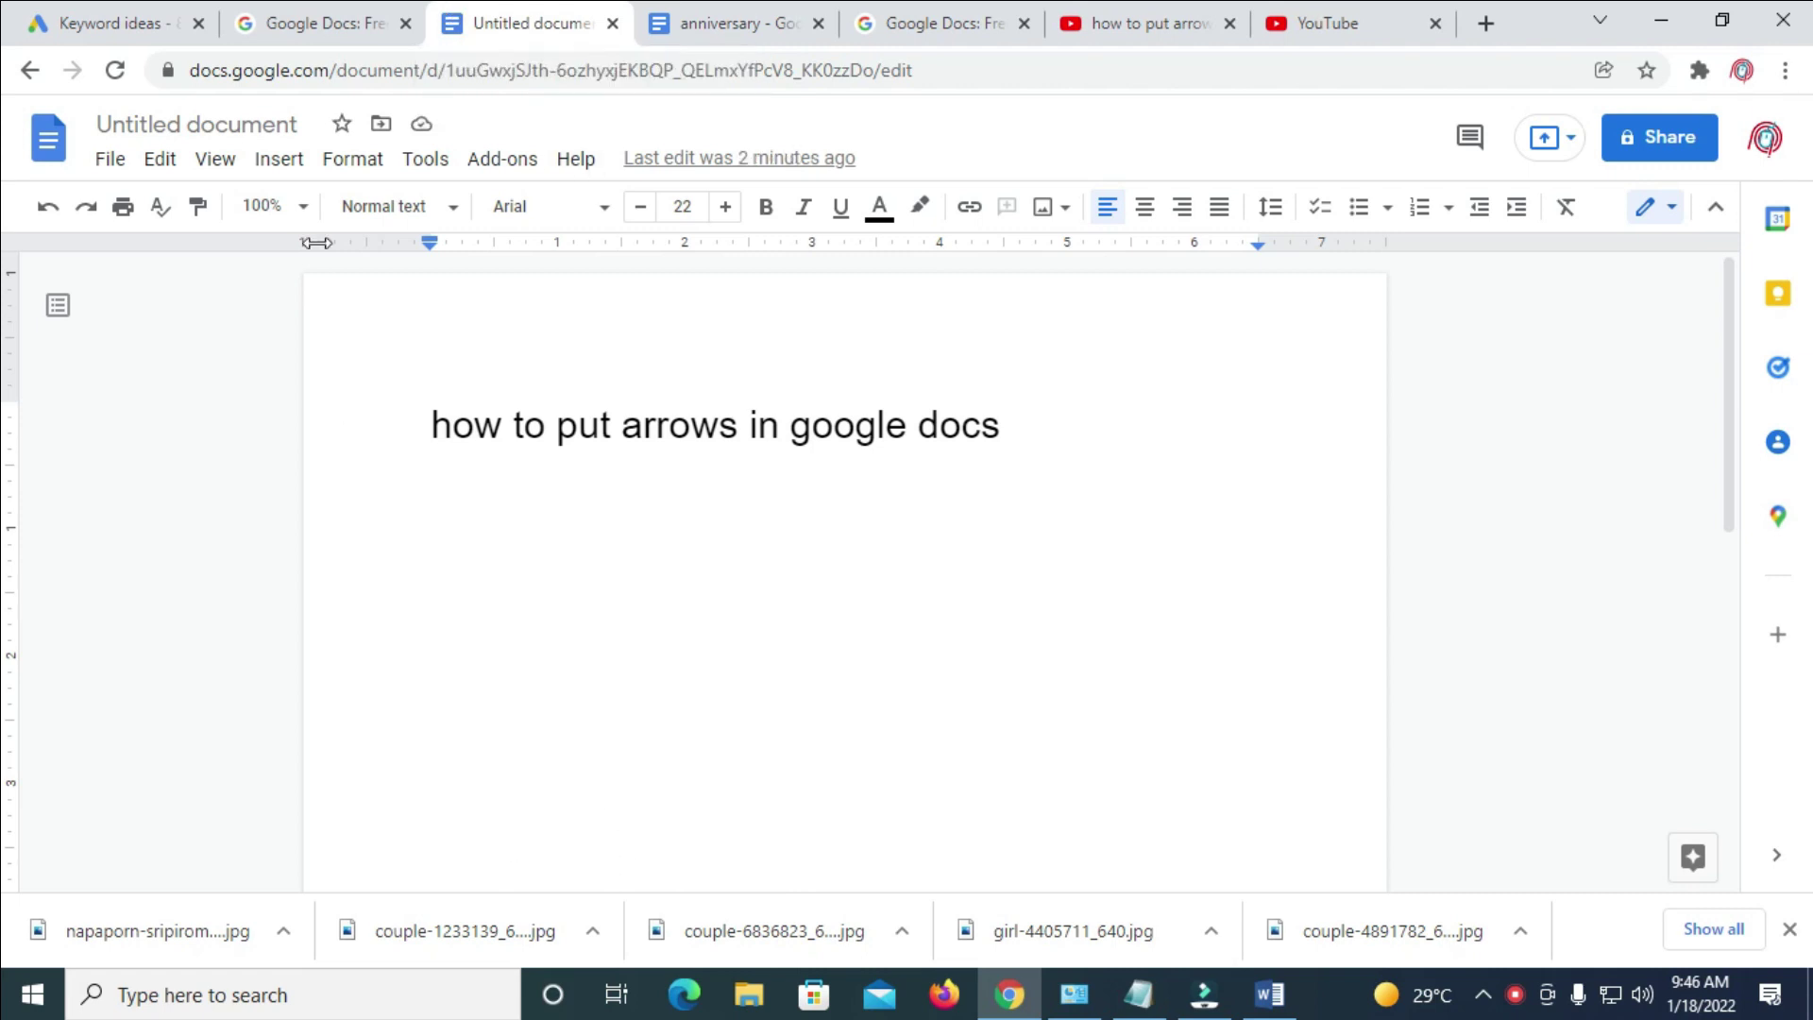
Insert the → rightwards arrow from the Arrows category of Special characters.
{"action": "left_click", "coordinate": [283, 168]}
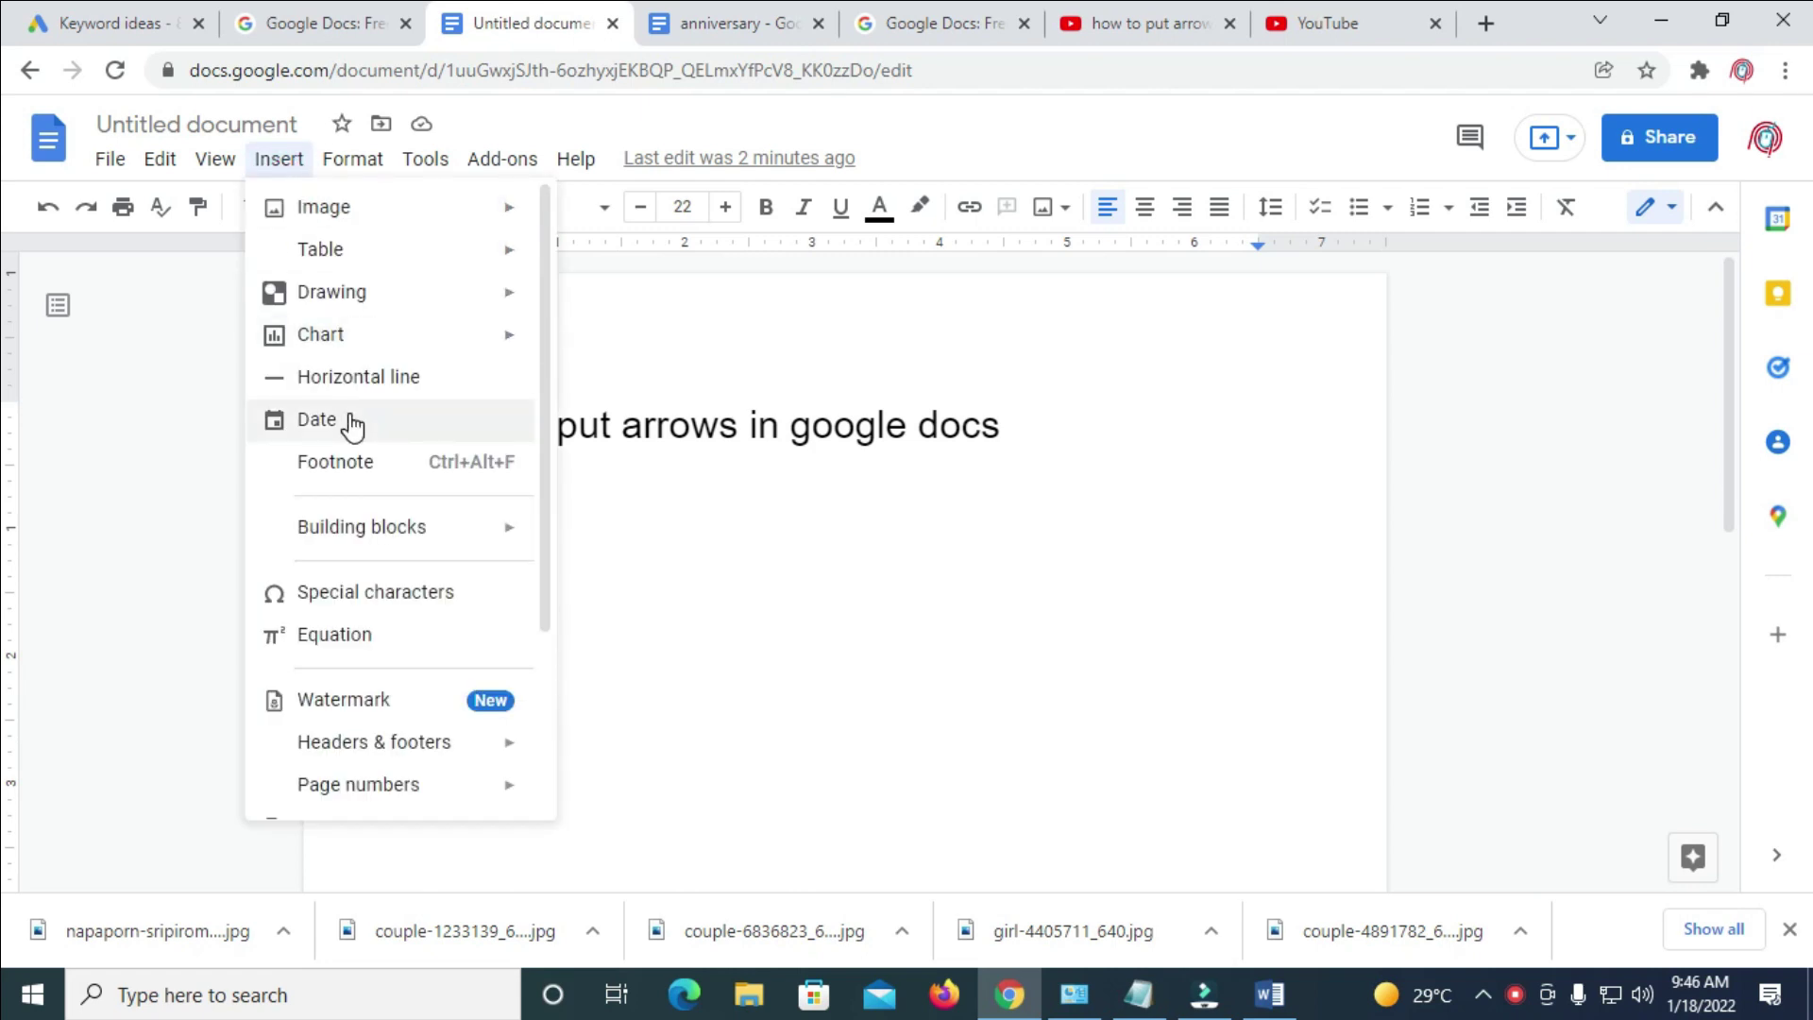
{"action": "left_click", "coordinate": [371, 599]}
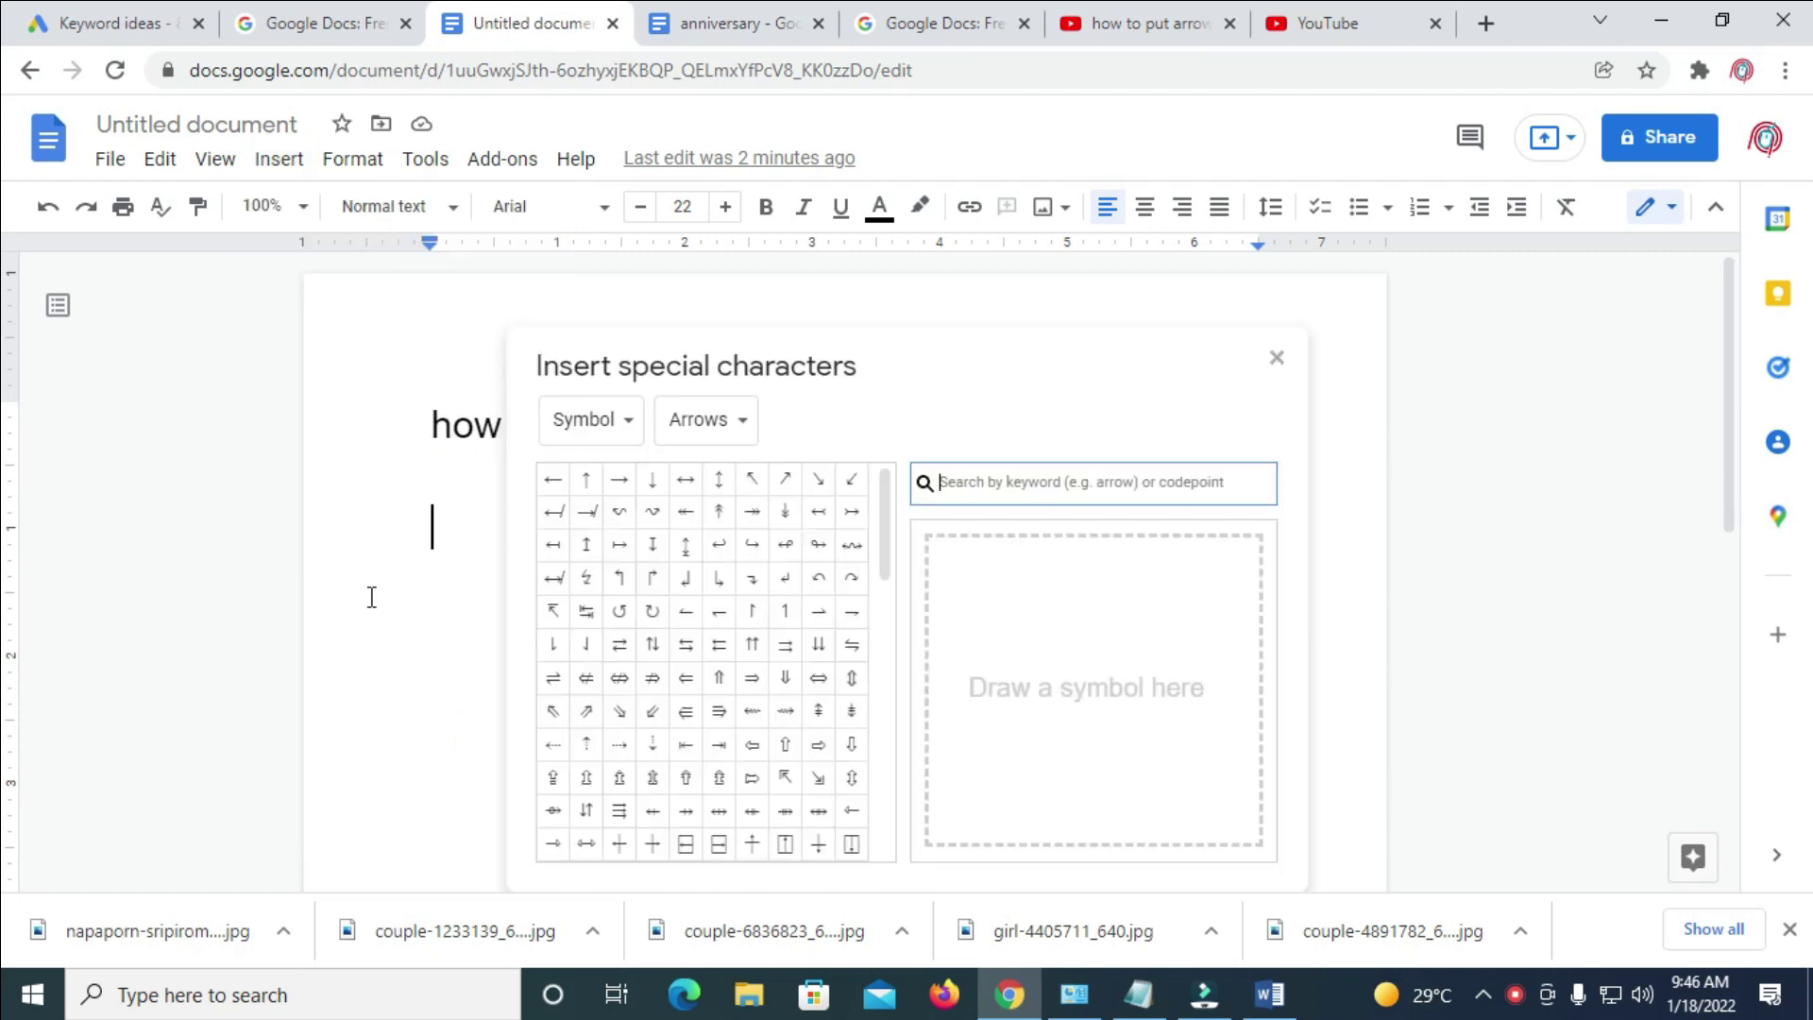
{"action": "left_click", "coordinate": [715, 423]}
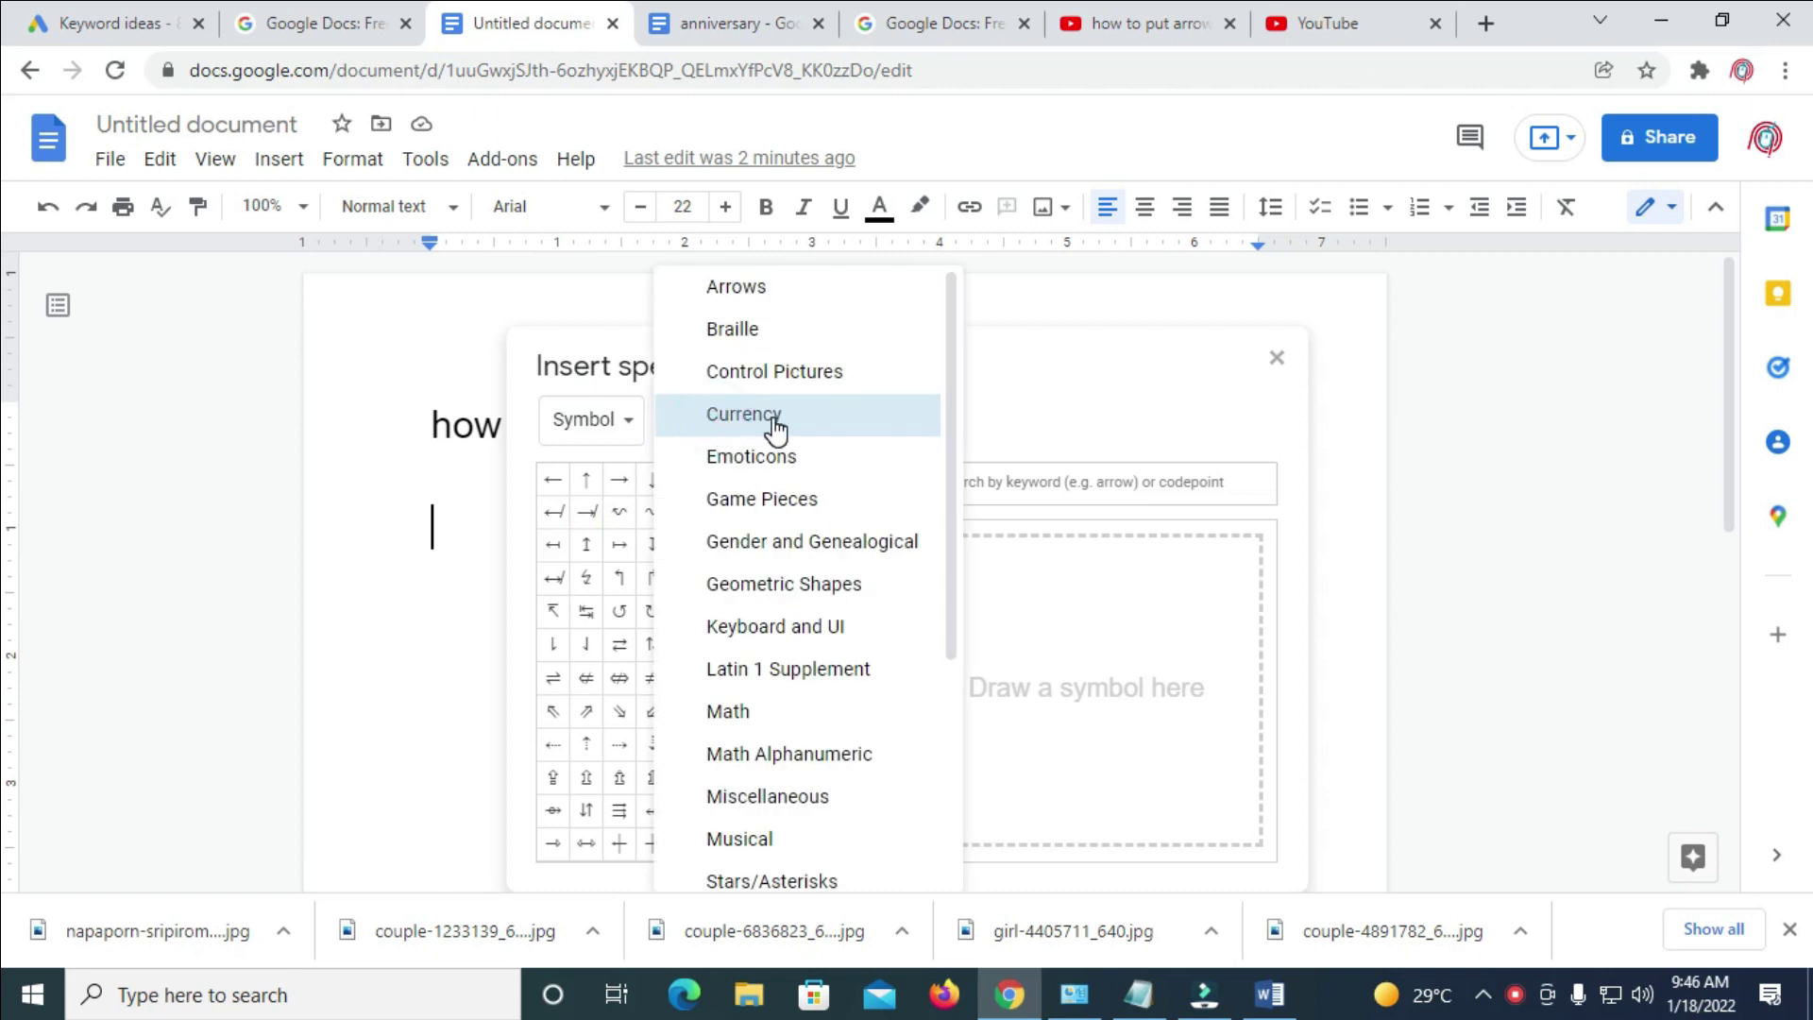
{"action": "left_click", "coordinate": [832, 289]}
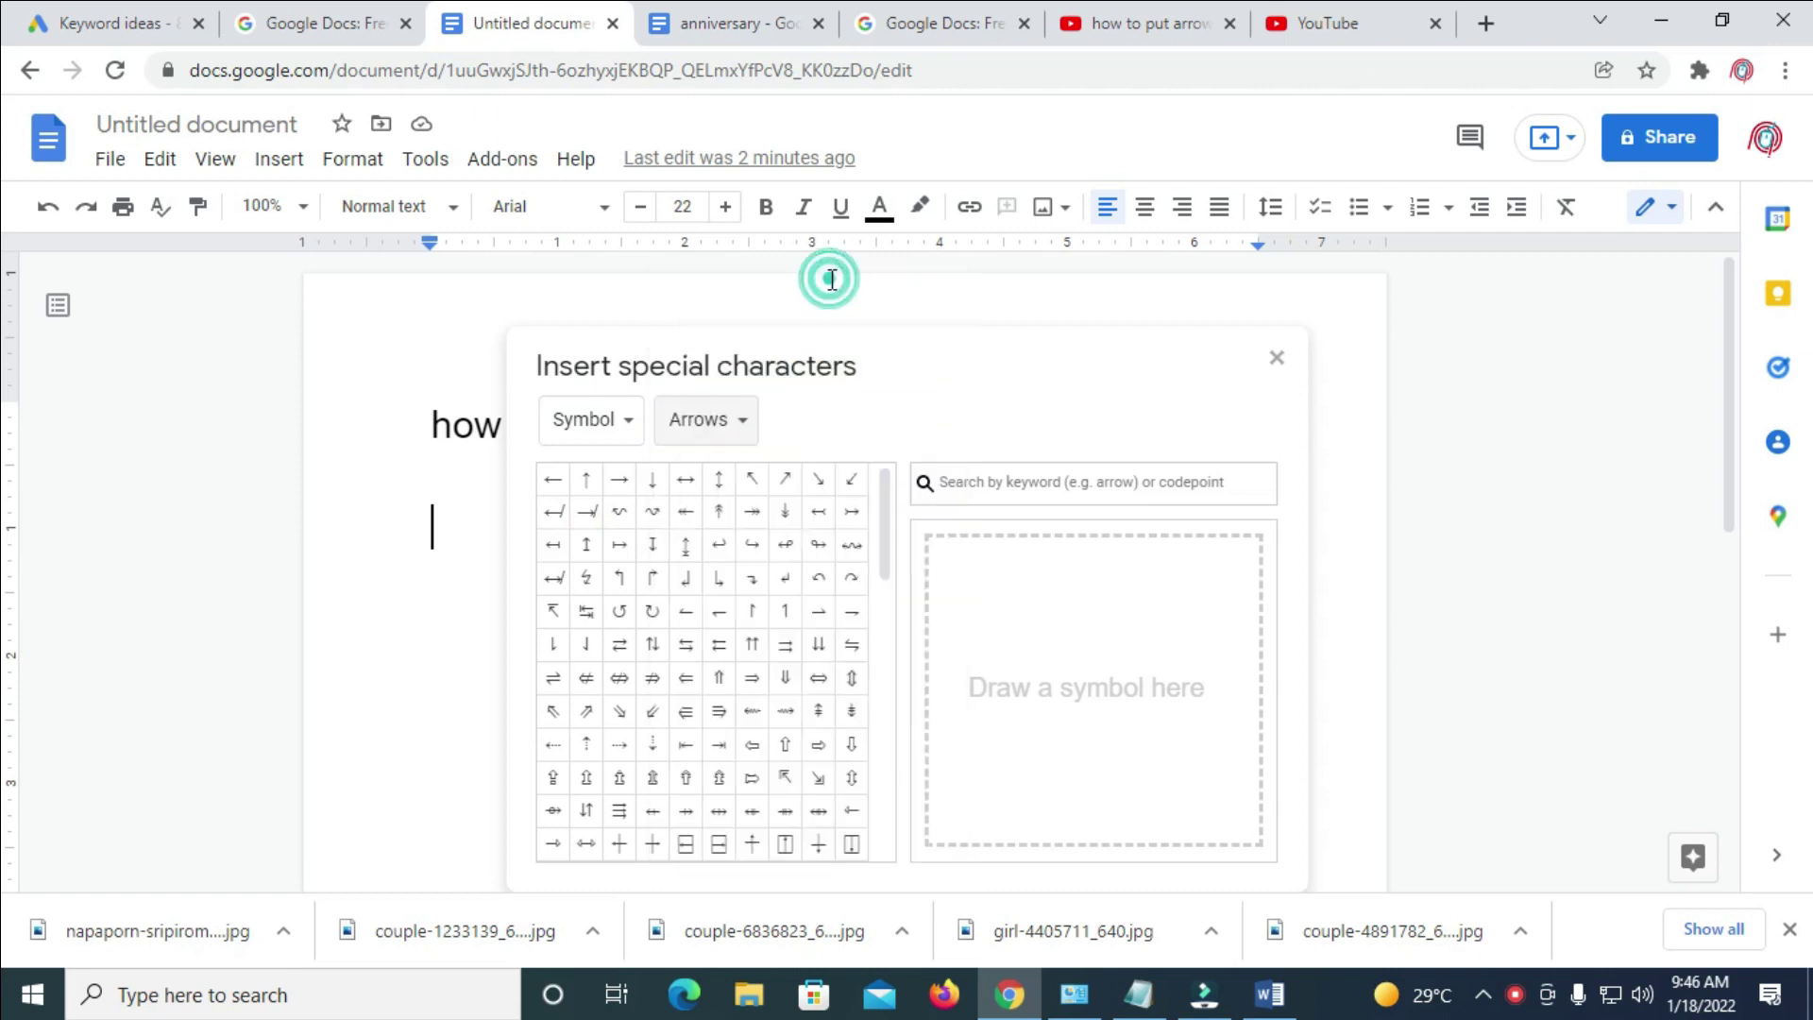
{"action": "left_click", "coordinate": [725, 423]}
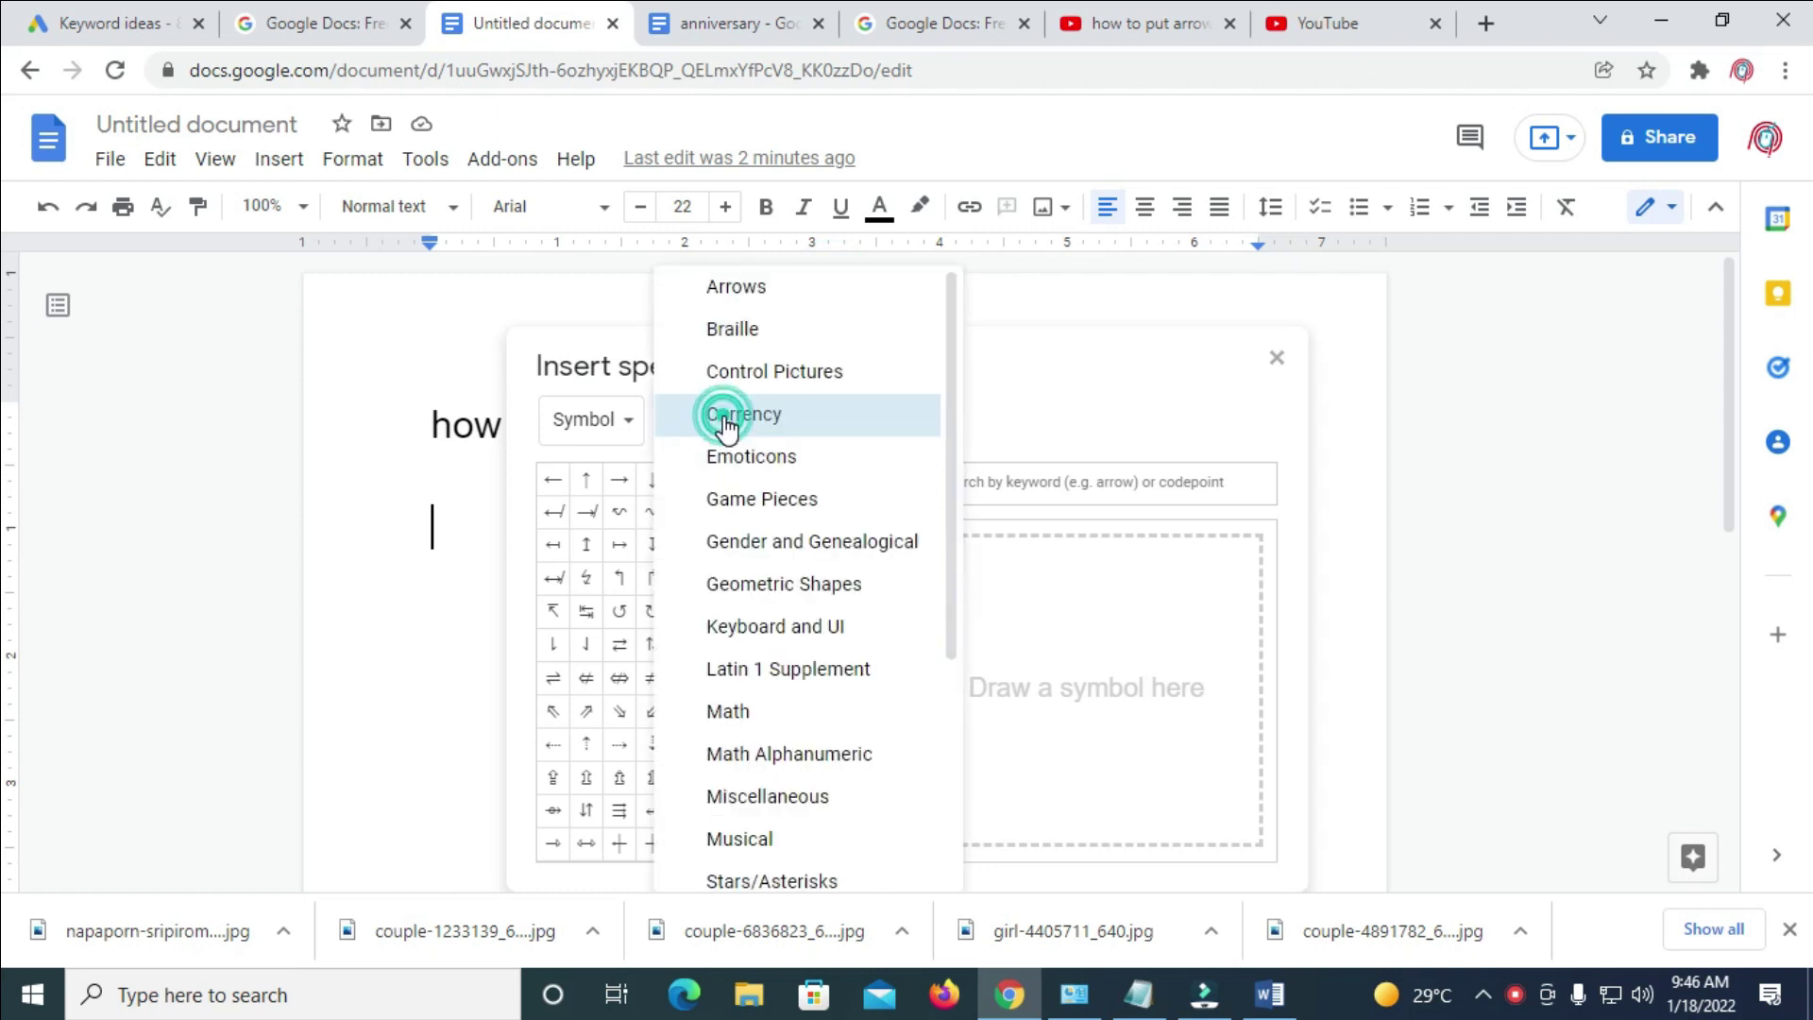
{"action": "left_click", "coordinate": [776, 300]}
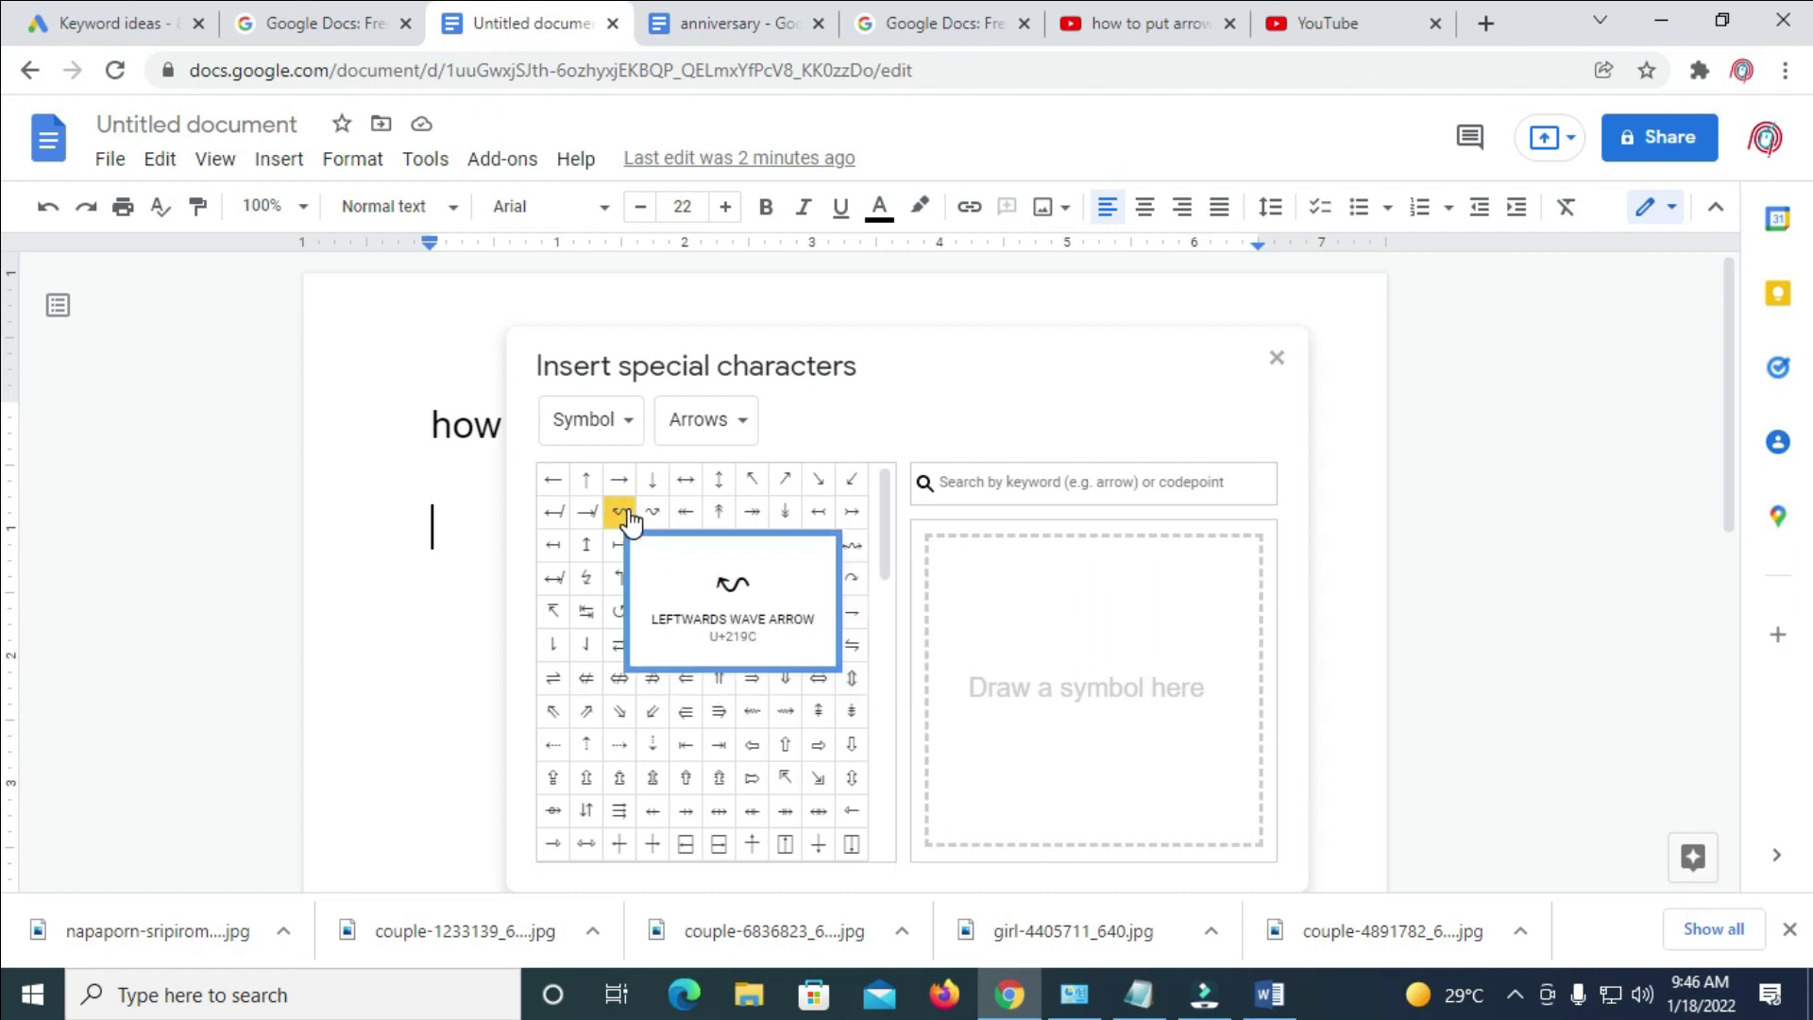
{"action": "left_click", "coordinate": [624, 481]}
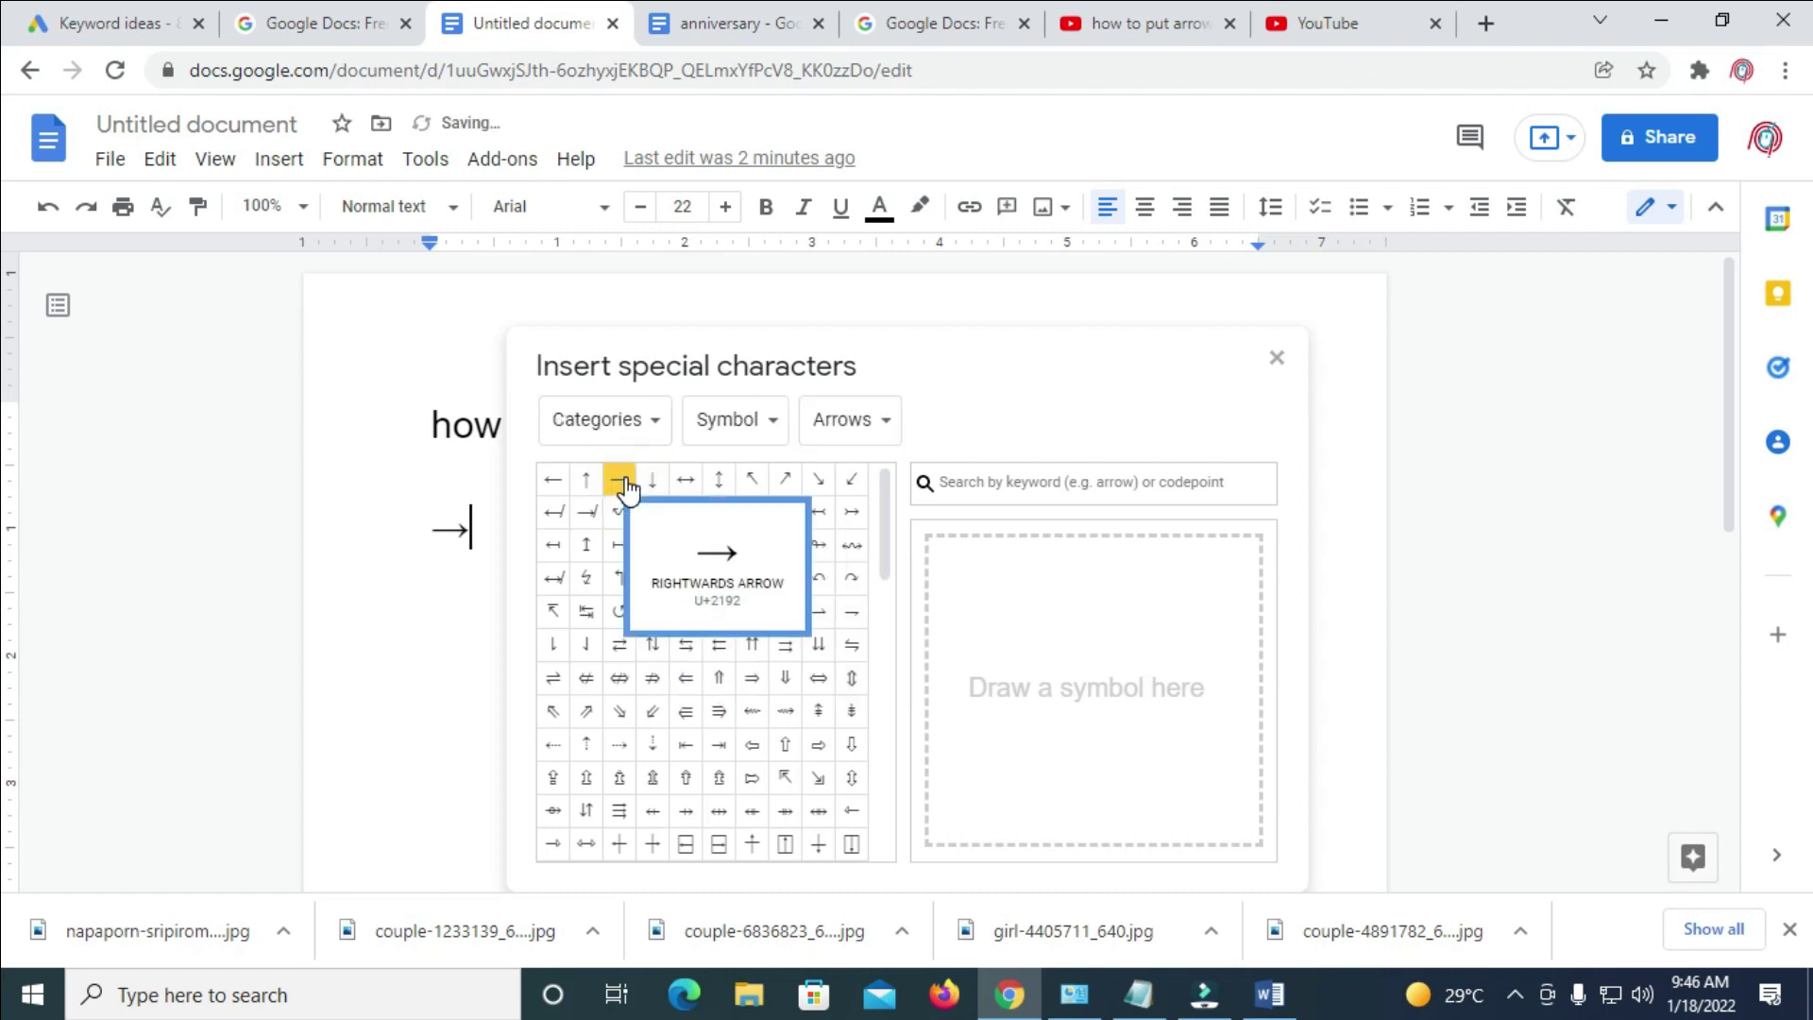
Close the special characters dialog and check the arrow sits on its own line.
{"action": "left_click", "coordinate": [451, 529]}
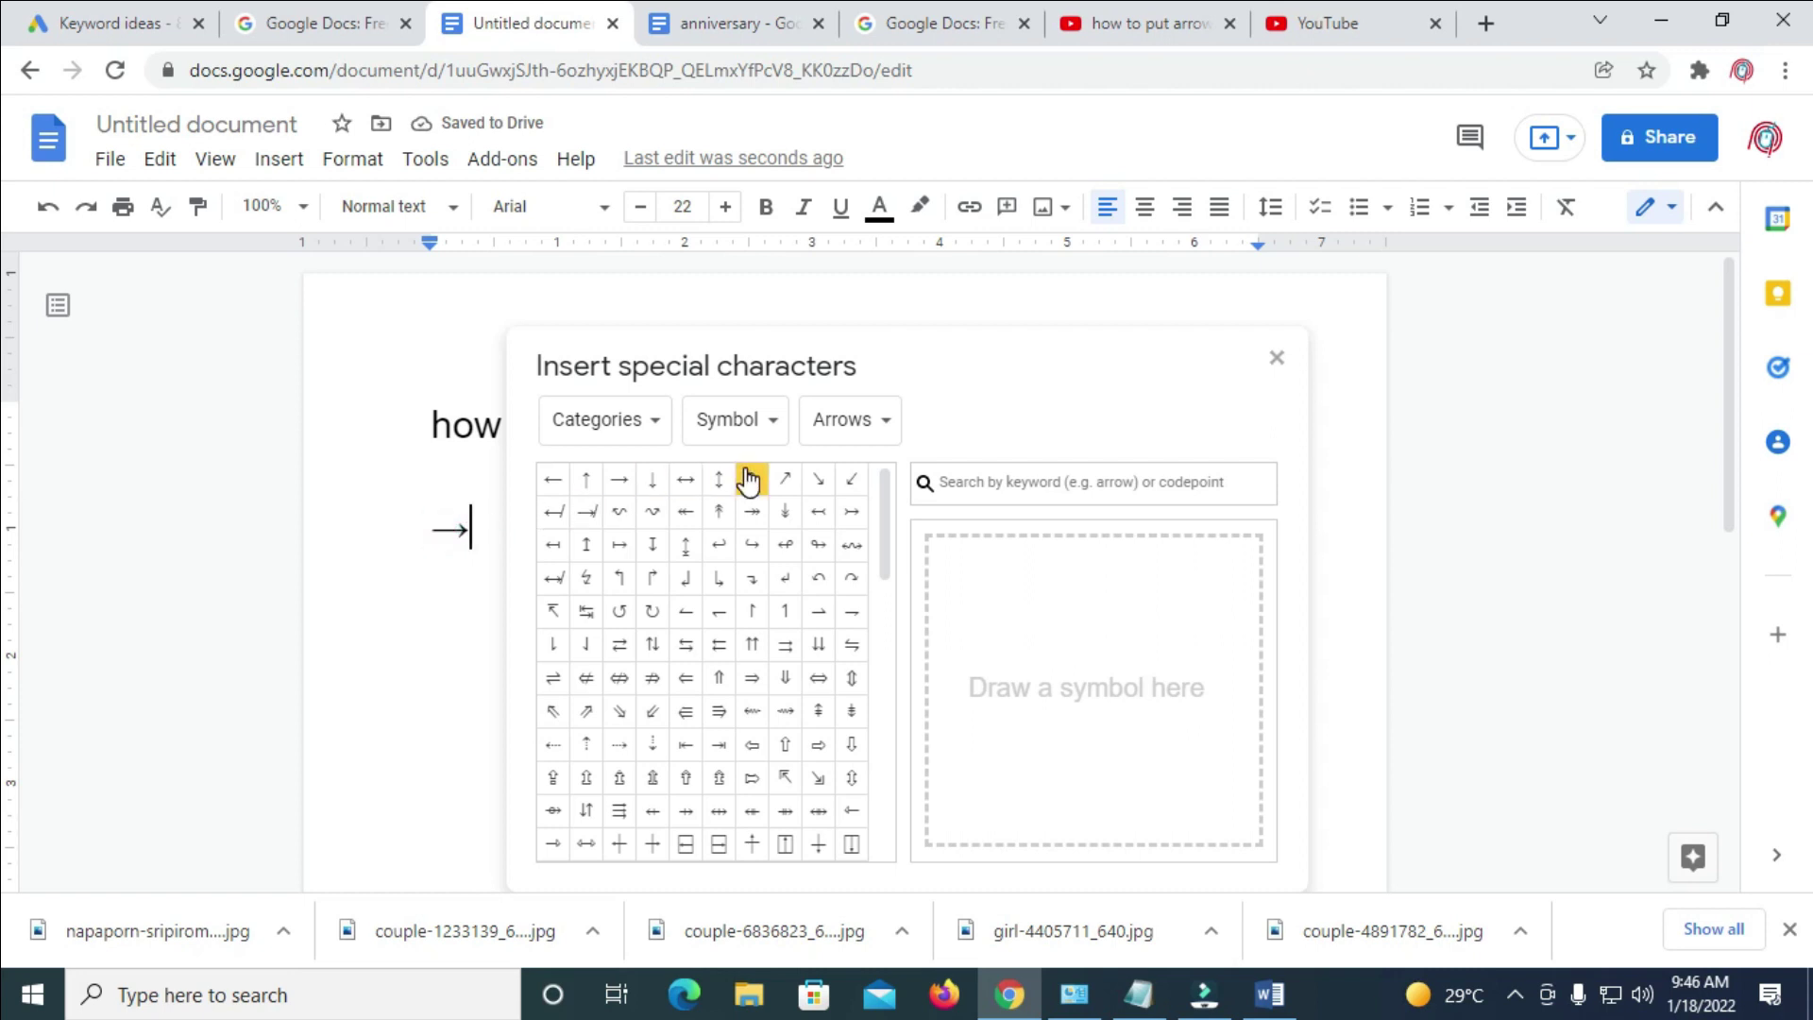
{"action": "left_click", "coordinate": [1278, 357]}
{"action": "left_click", "coordinate": [789, 568]}
{"action": "left_click_drag", "start_coordinate": [507, 525], "coordinate": [435, 525]}
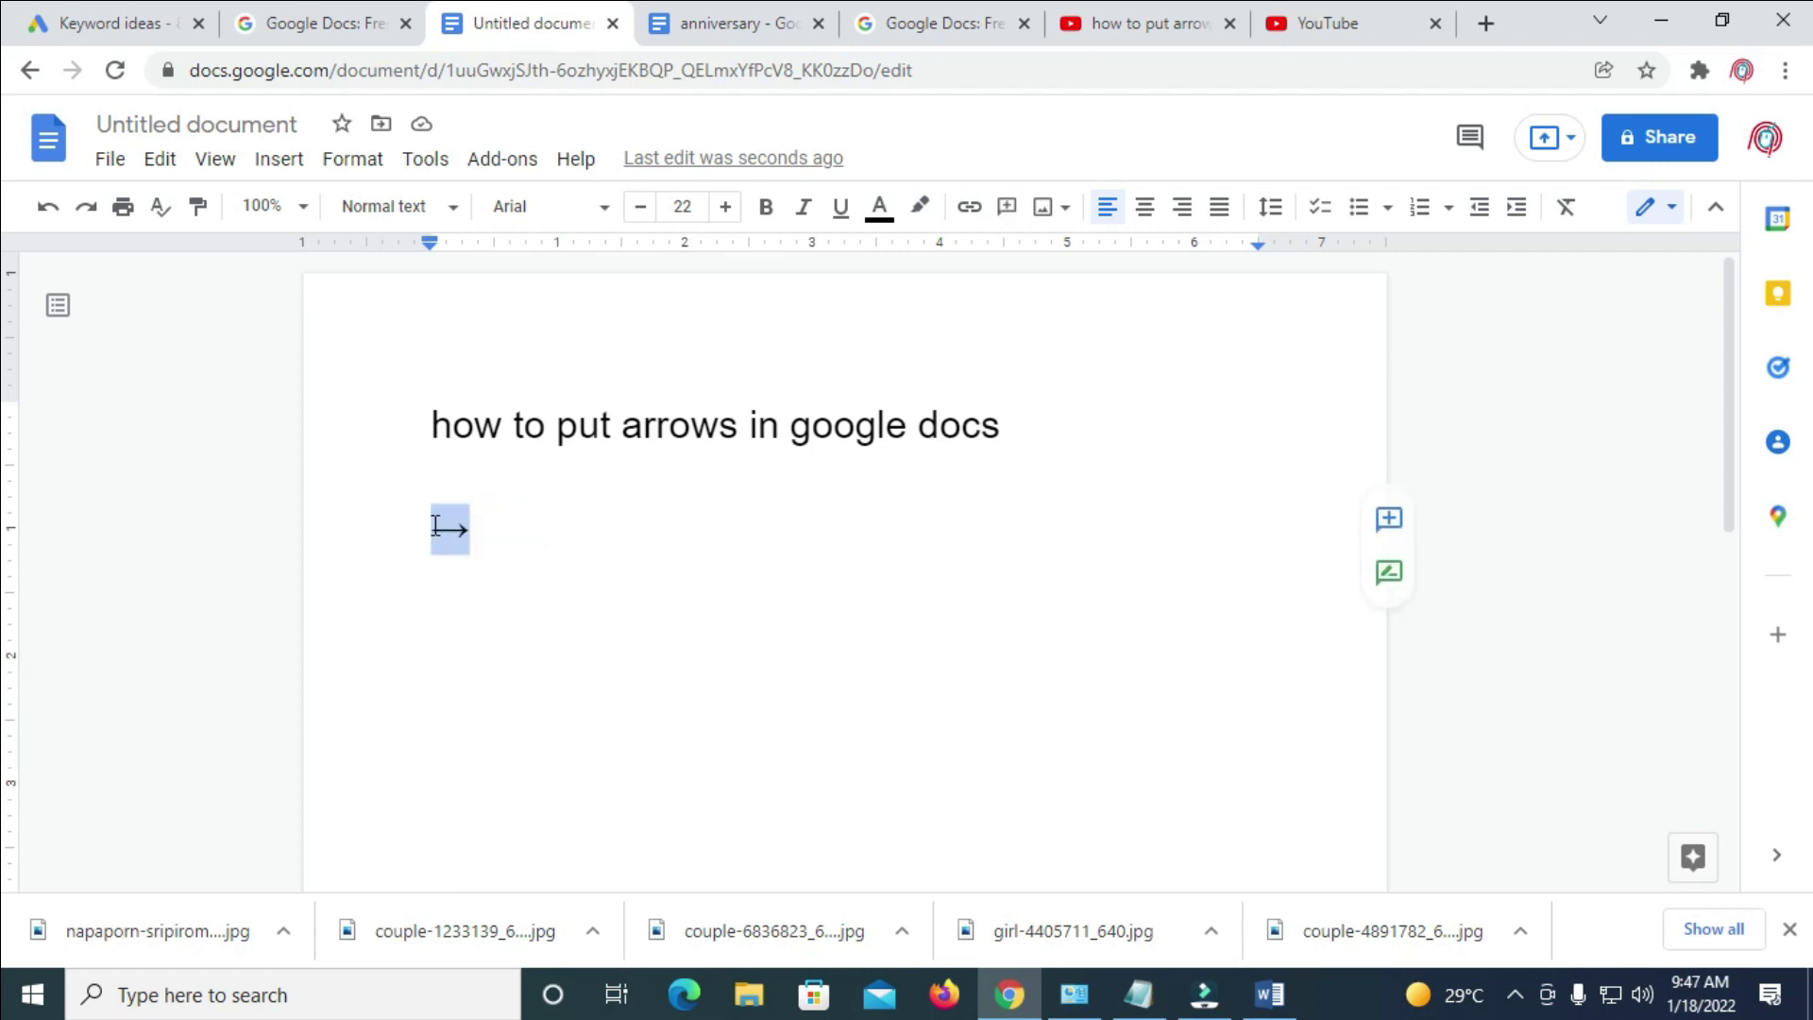
{"action": "left_click", "coordinate": [472, 524]}
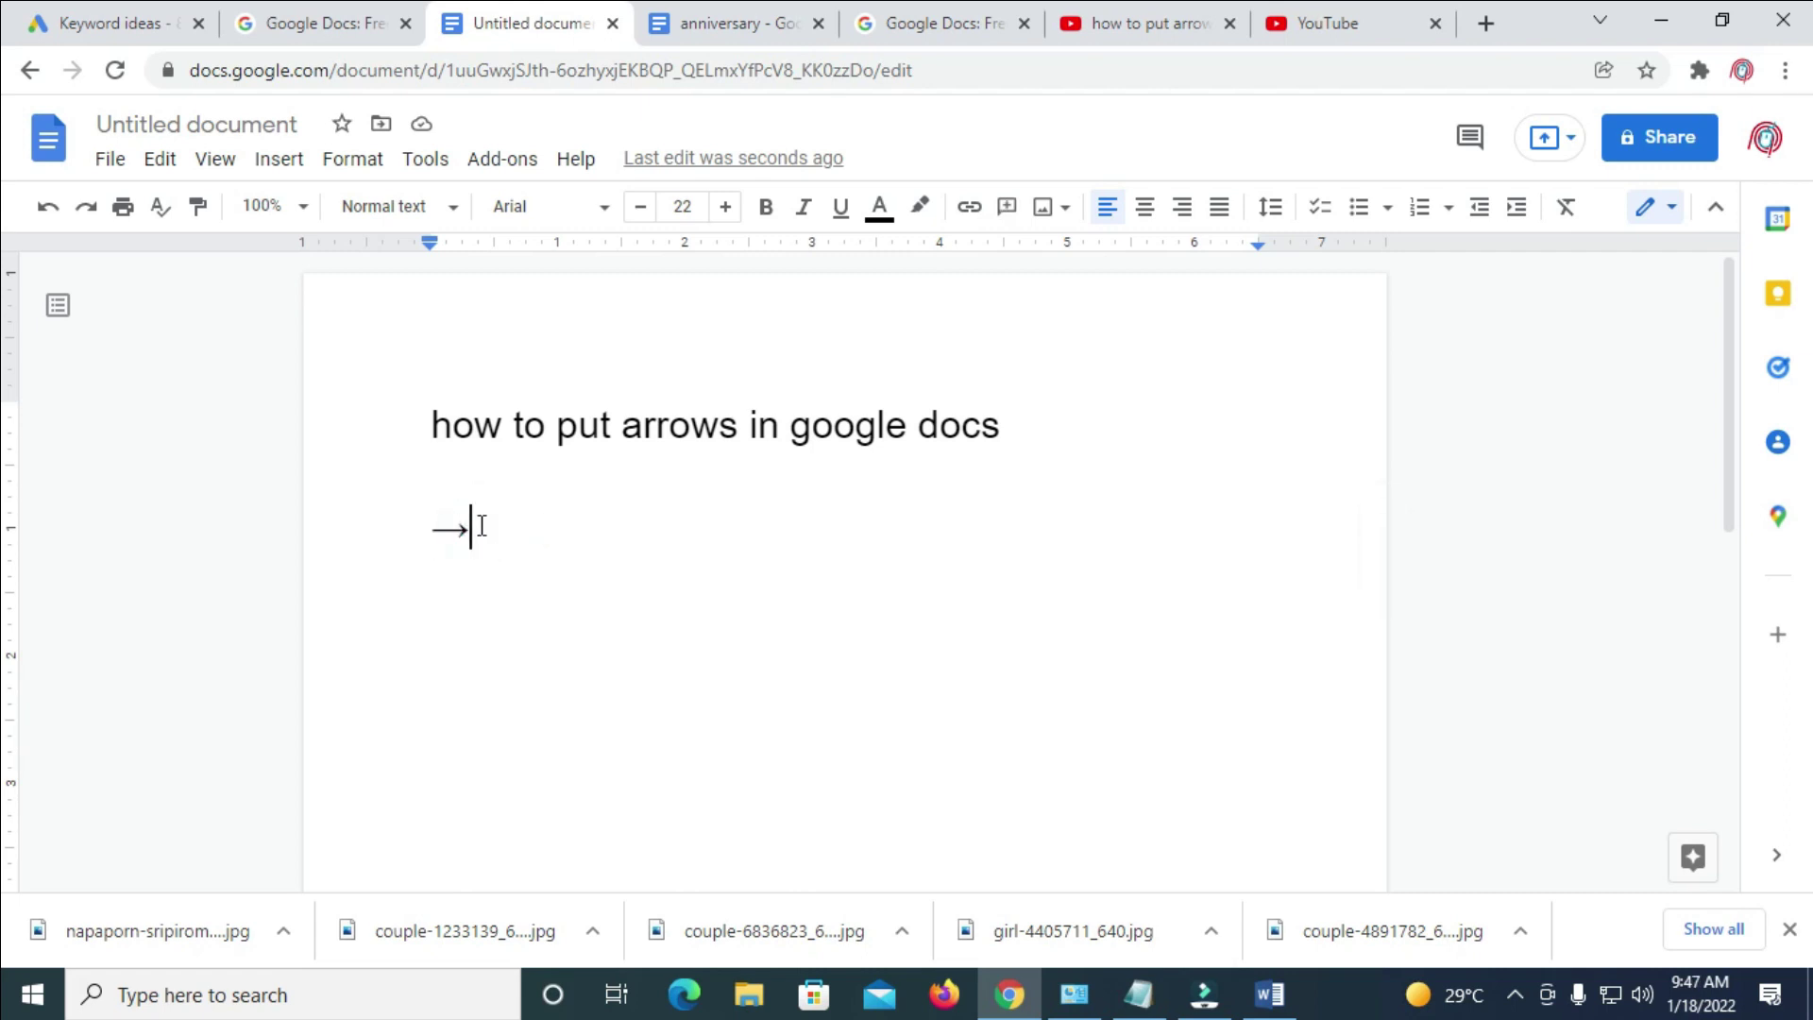
Add blank lines below the → arrow and bring up the Insert > Drawing submenu (New / From Drive).
{"action": "key", "text": "Return"}
{"action": "key", "text": "Return"}
{"action": "left_click", "coordinate": [450, 629]}
{"action": "left_click", "coordinate": [431, 635]}
{"action": "left_click", "coordinate": [271, 160]}
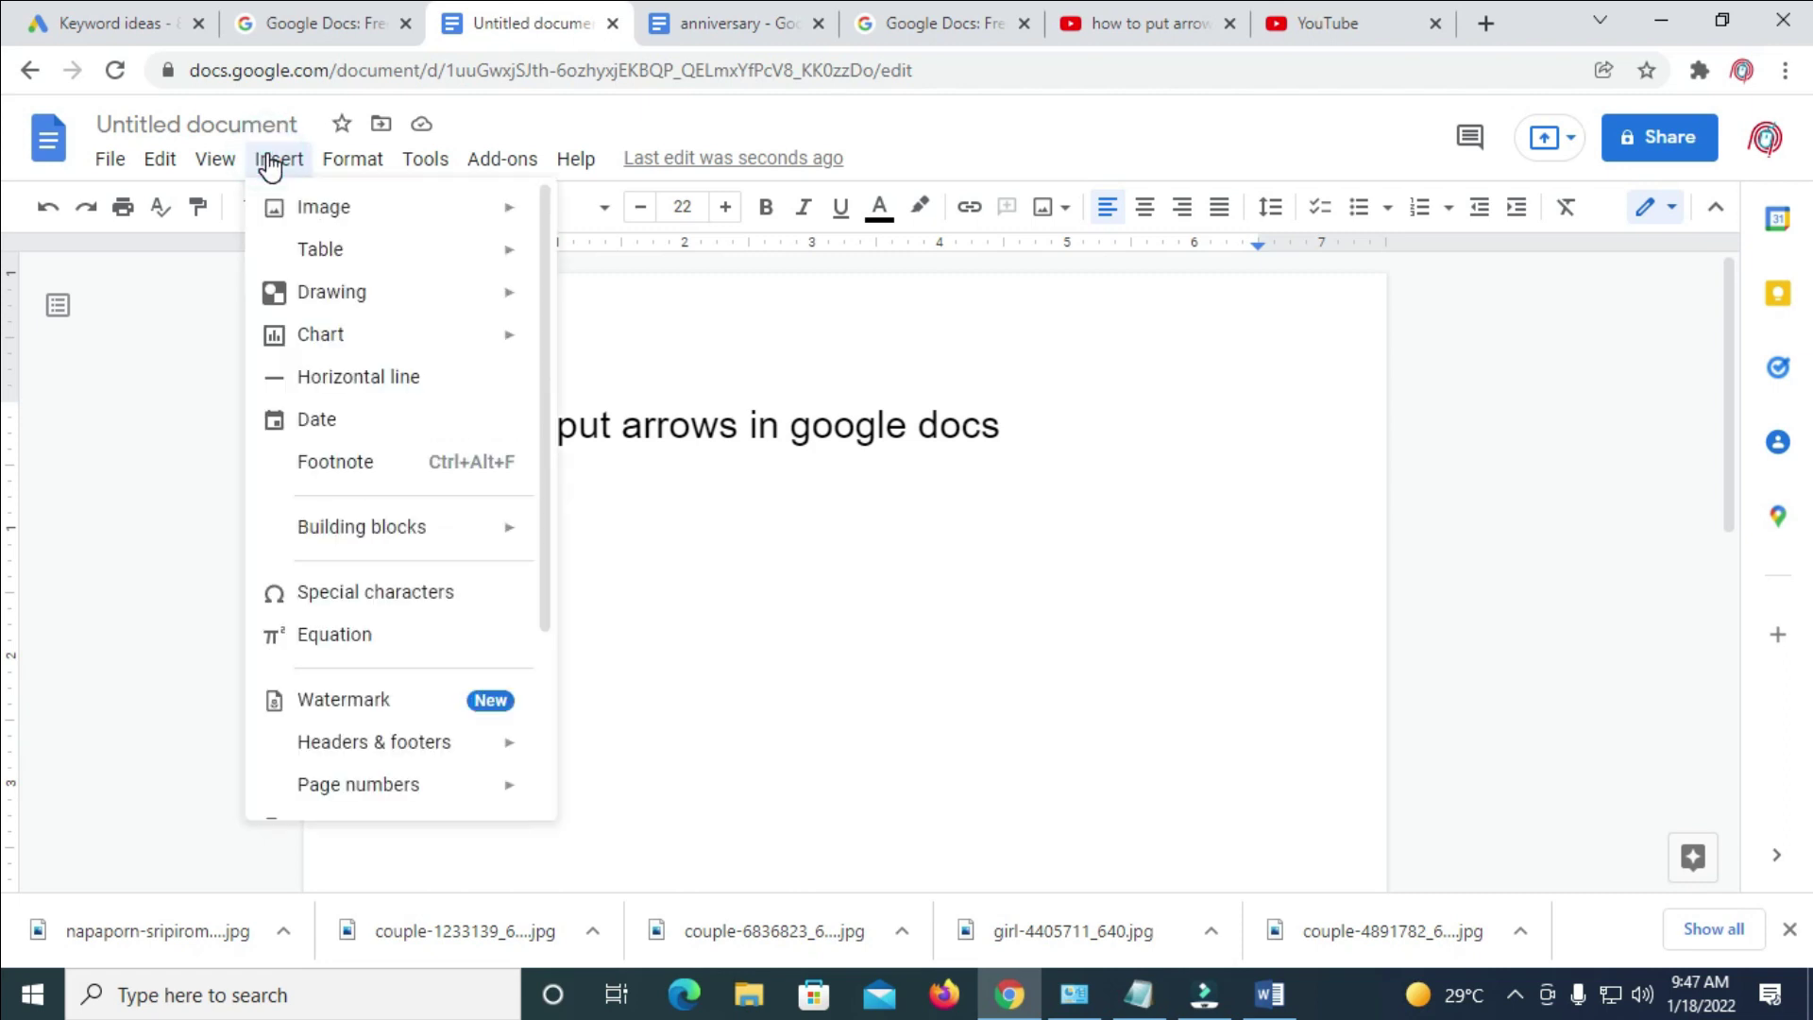
{"action": "mouse_move", "coordinate": [319, 296]}
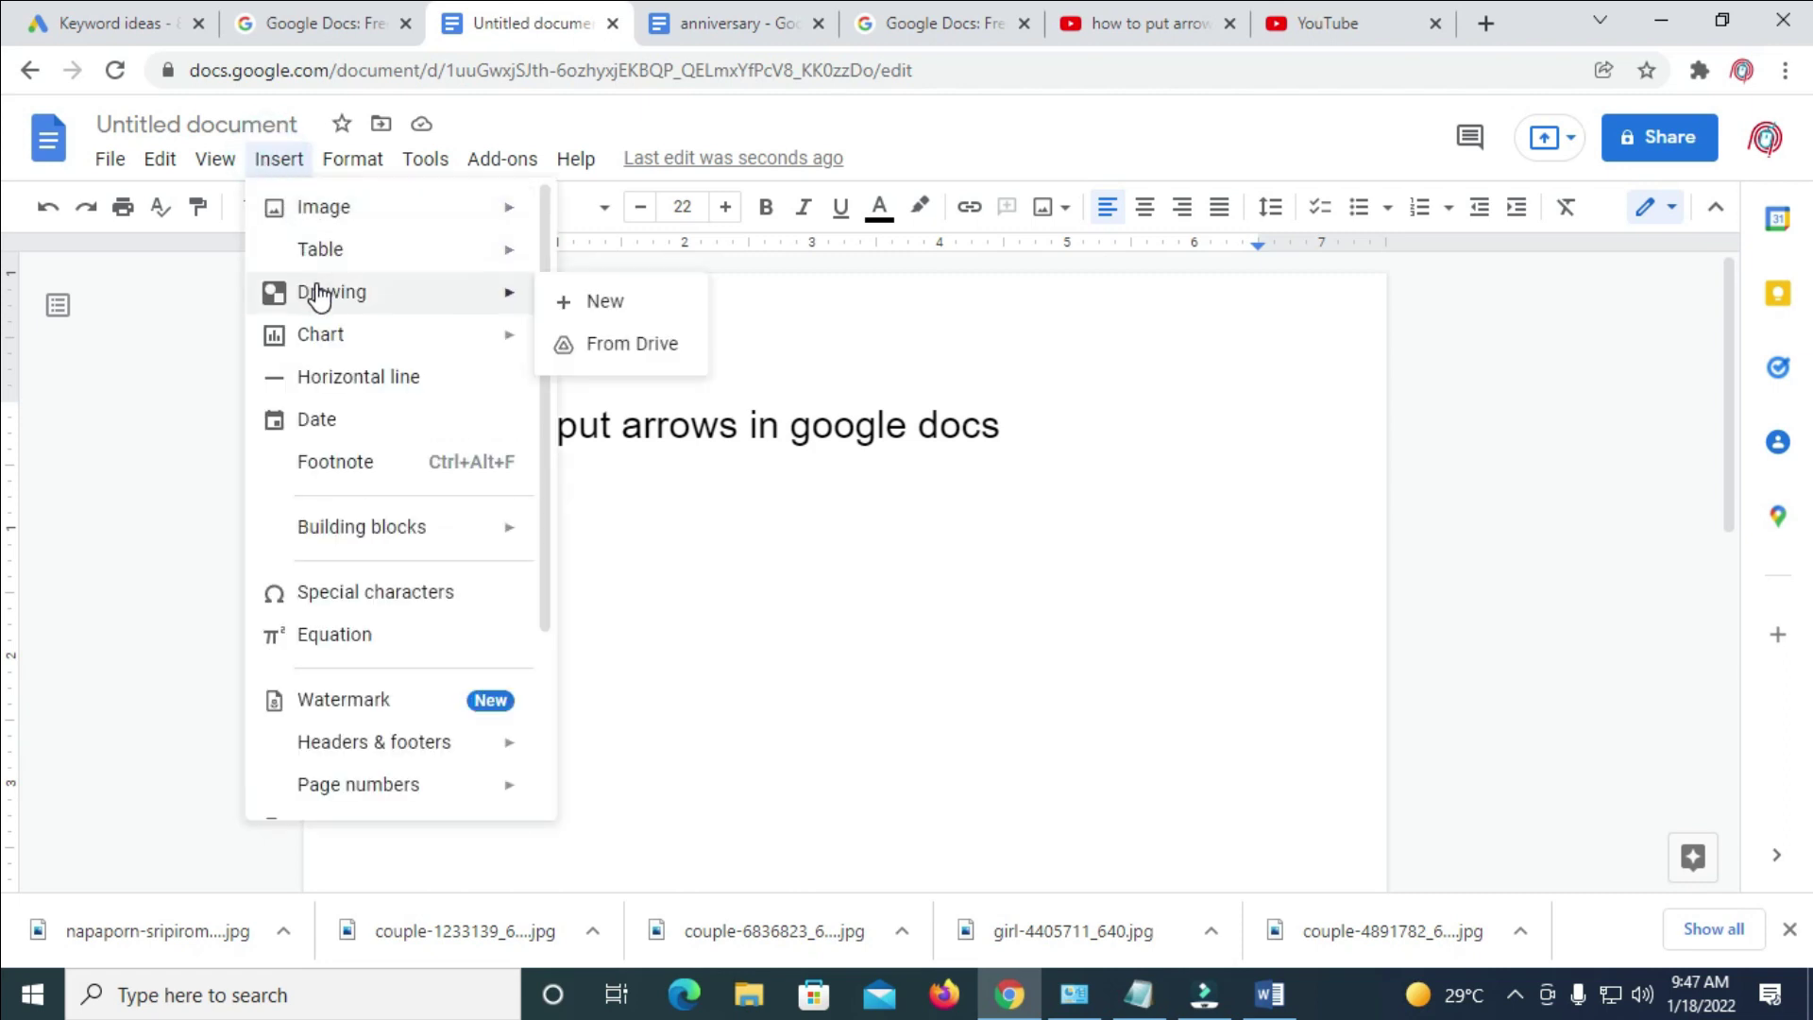
Start a new drawing and draw a large Left Arrow shape from Shape > Arrows.
{"action": "left_click", "coordinate": [605, 307]}
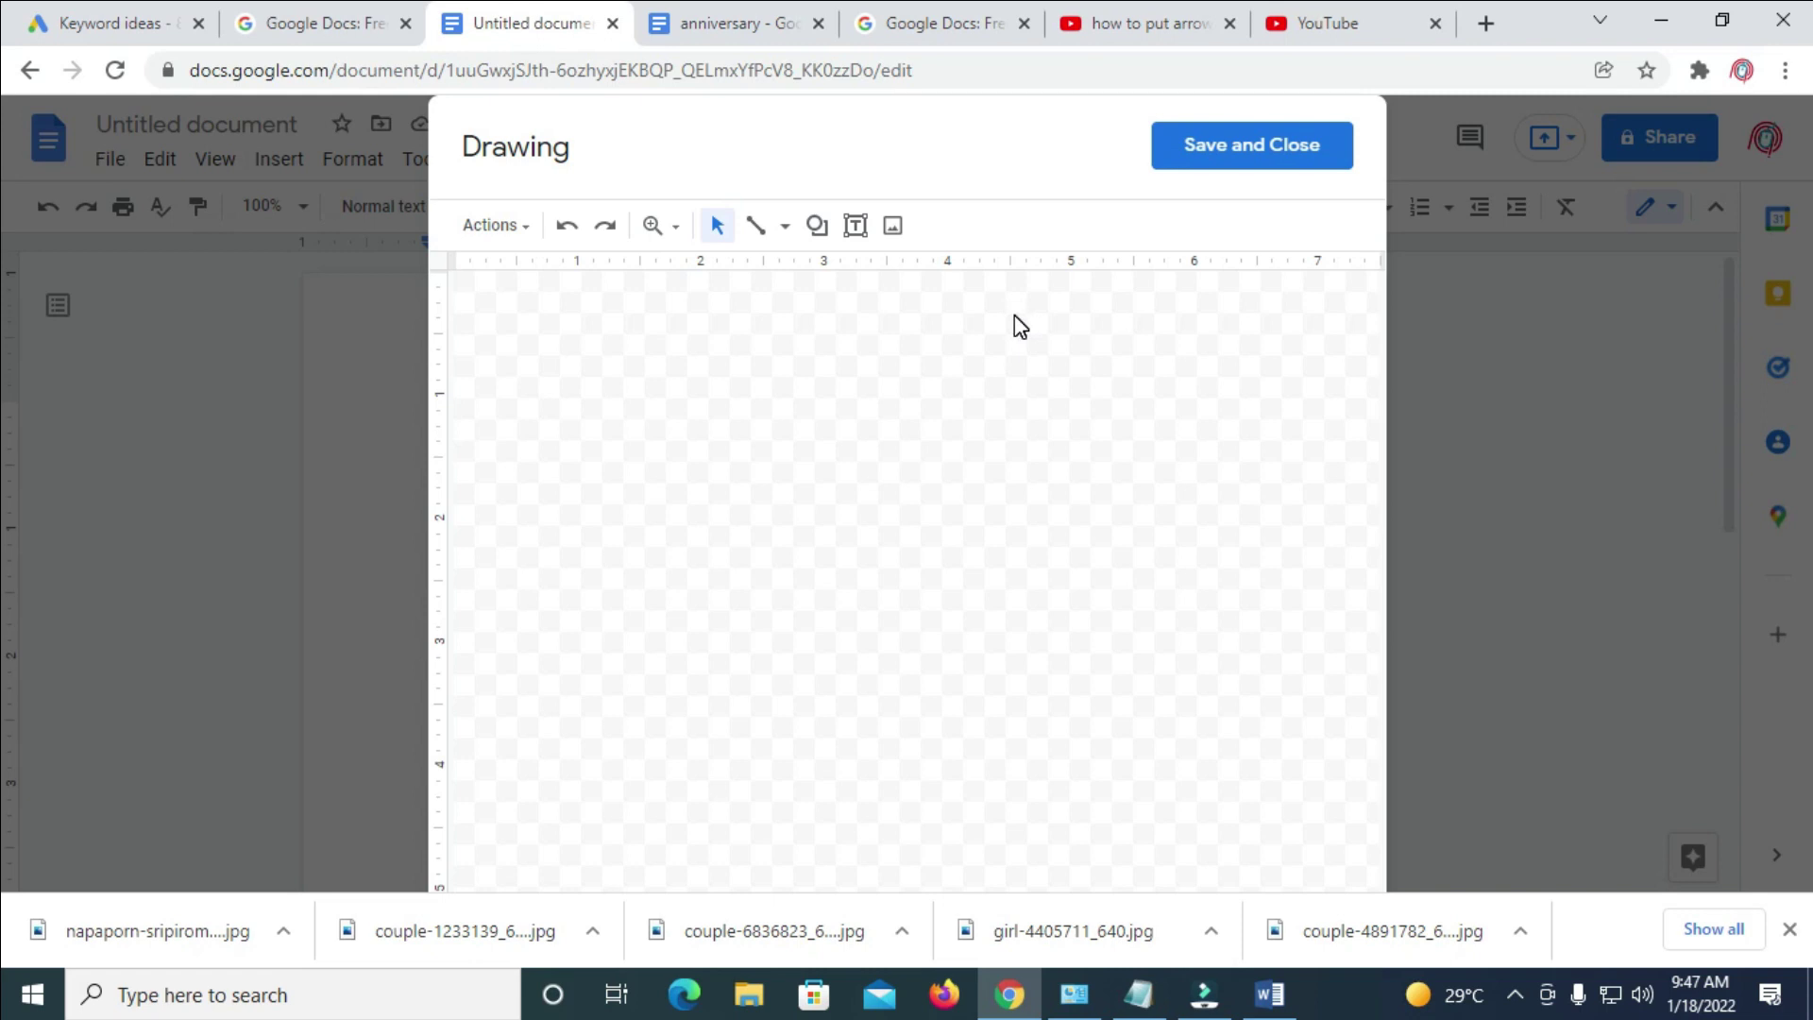
{"action": "left_click", "coordinate": [818, 227]}
{"action": "mouse_move", "coordinate": [902, 329]}
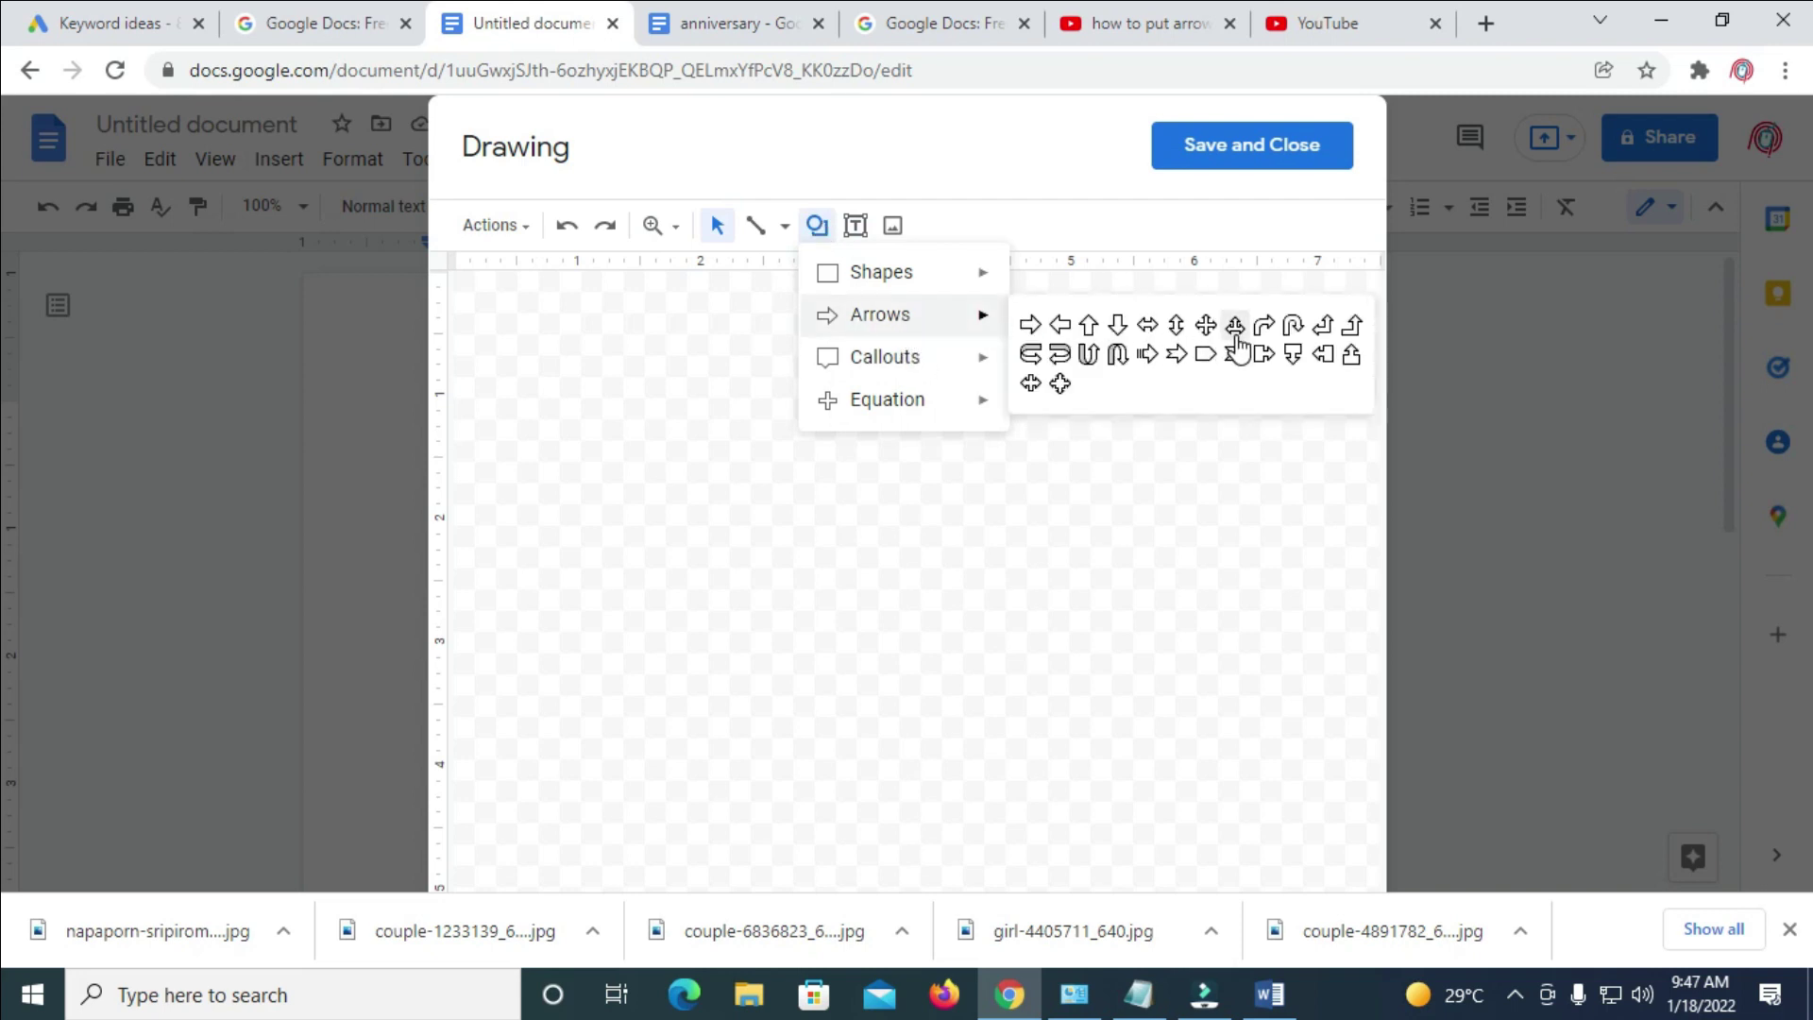
{"action": "left_click", "coordinate": [1062, 325]}
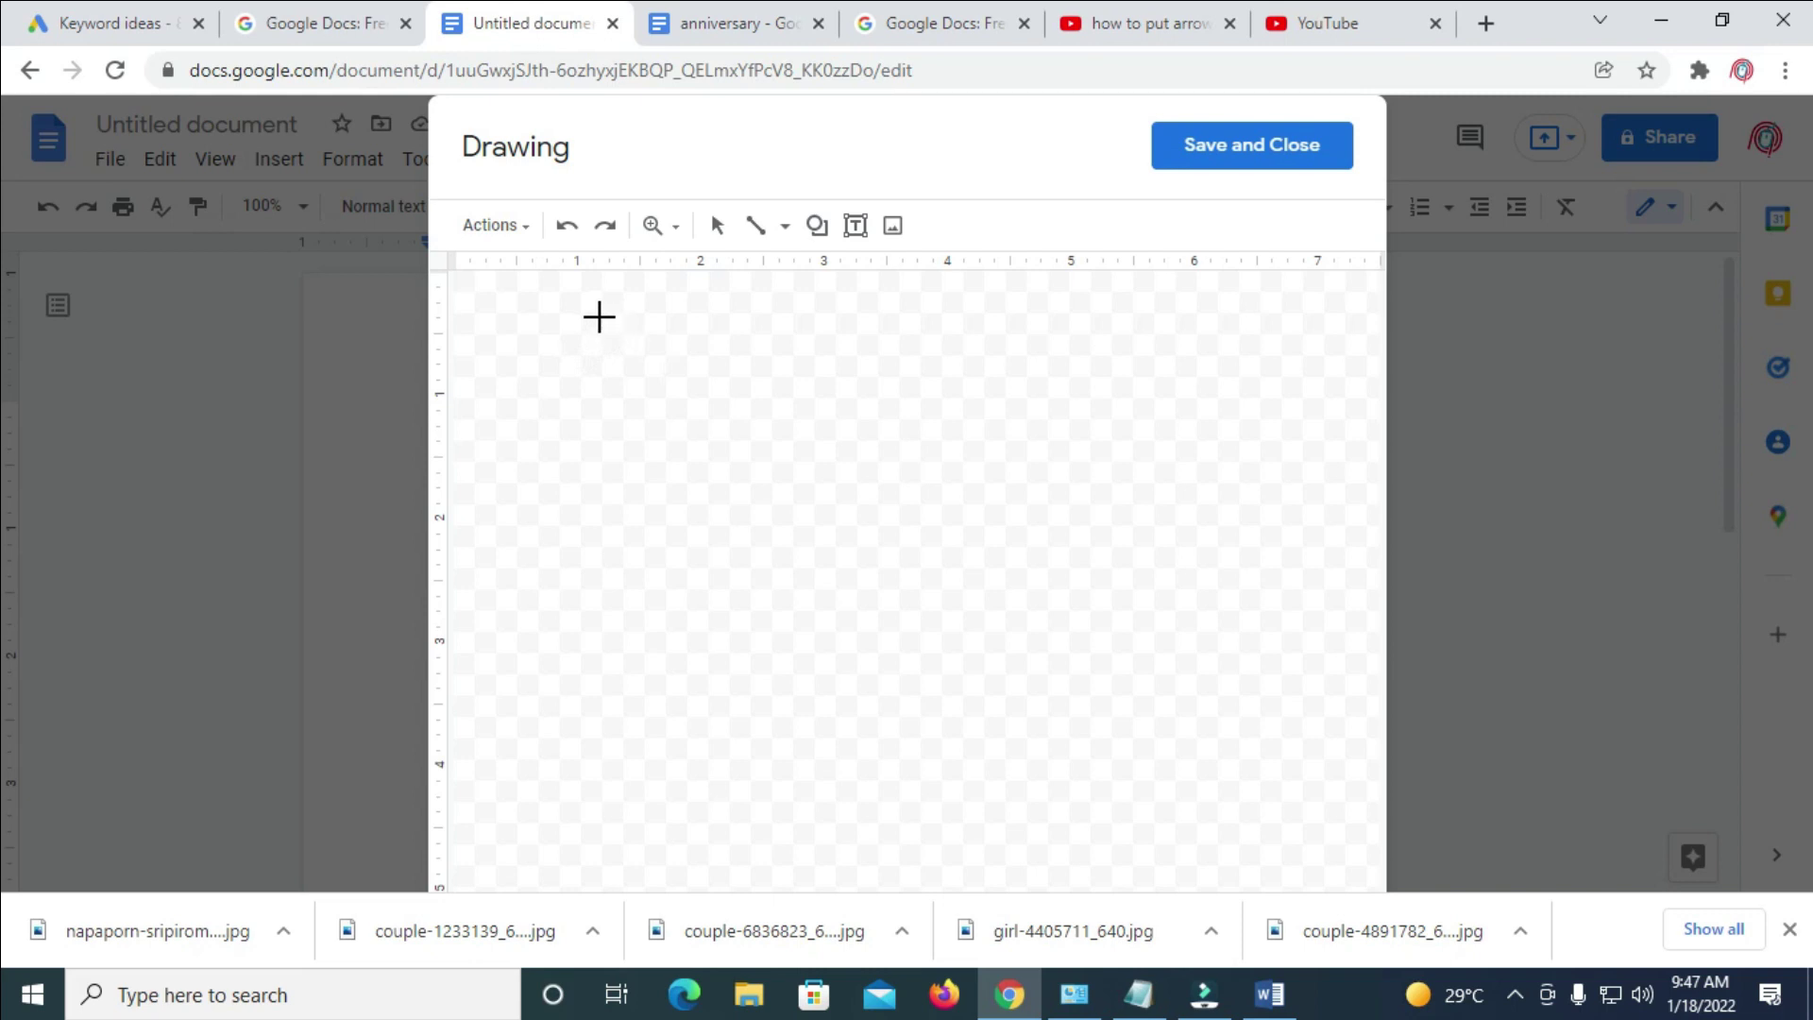
{"action": "left_click_drag", "start_coordinate": [576, 312], "coordinate": [1080, 543]}
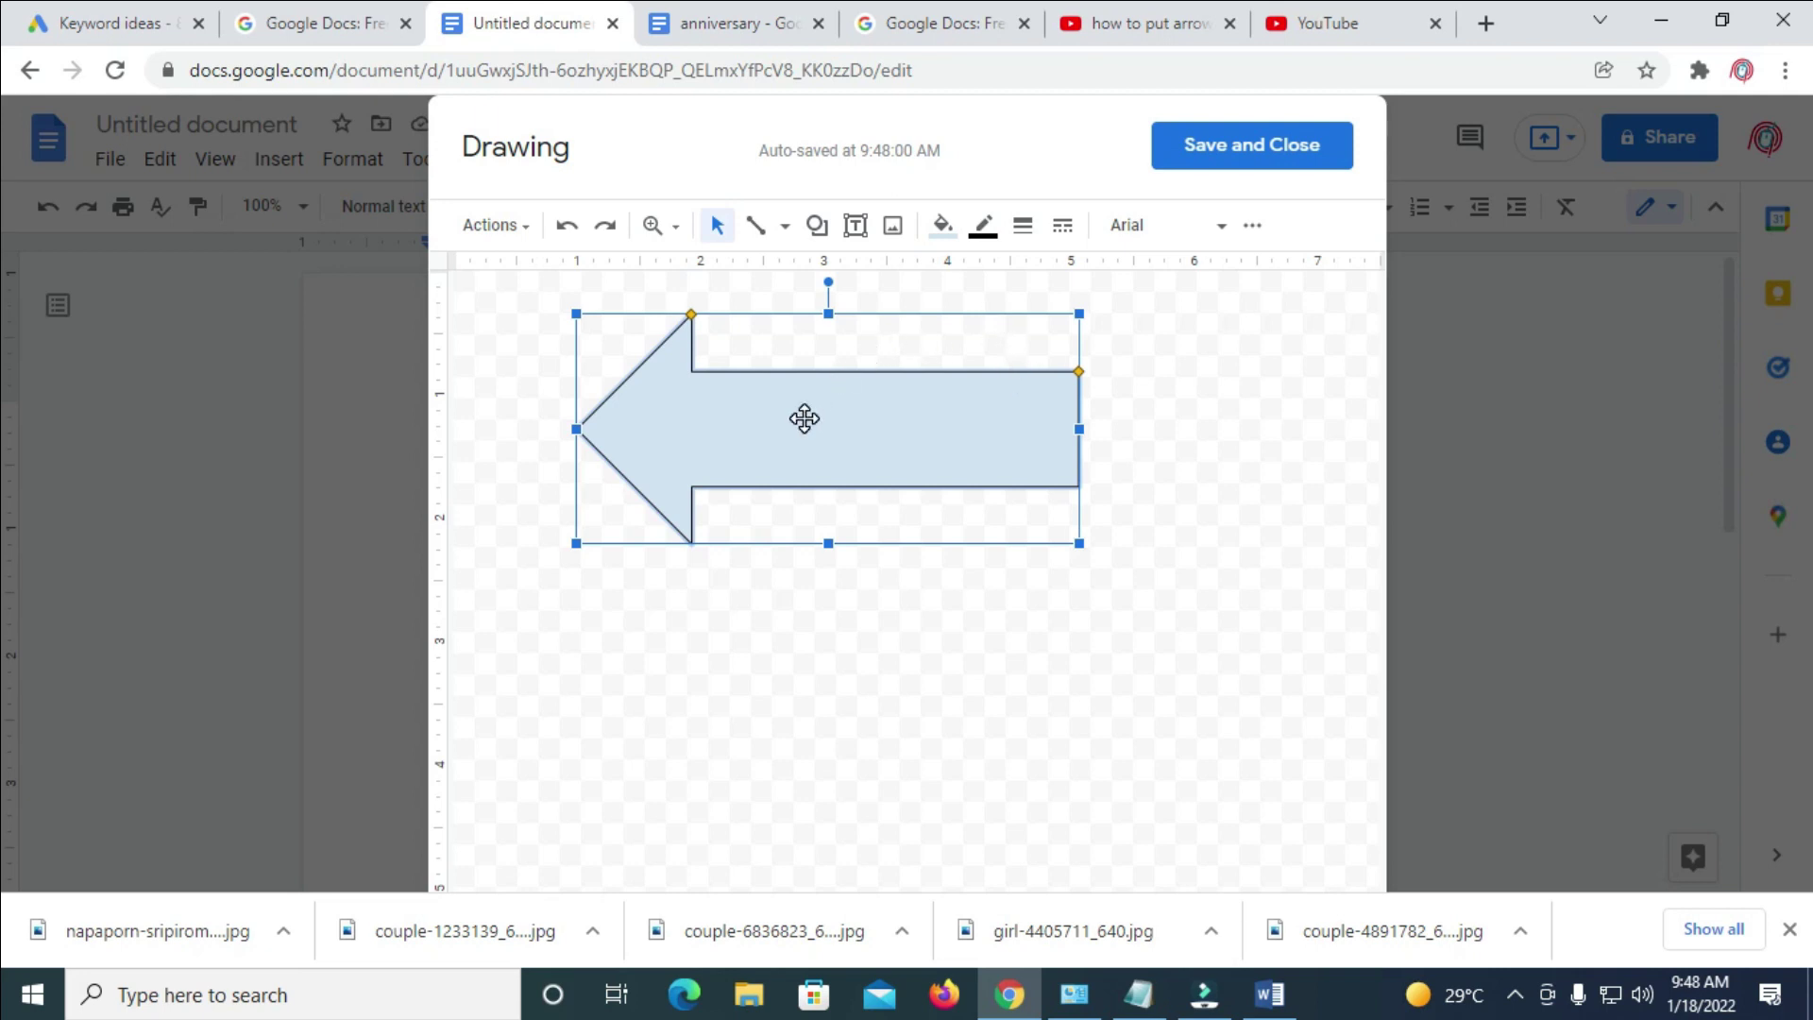
Give the left block arrow a dark red fill and a bright green border.
{"action": "left_click", "coordinate": [945, 235]}
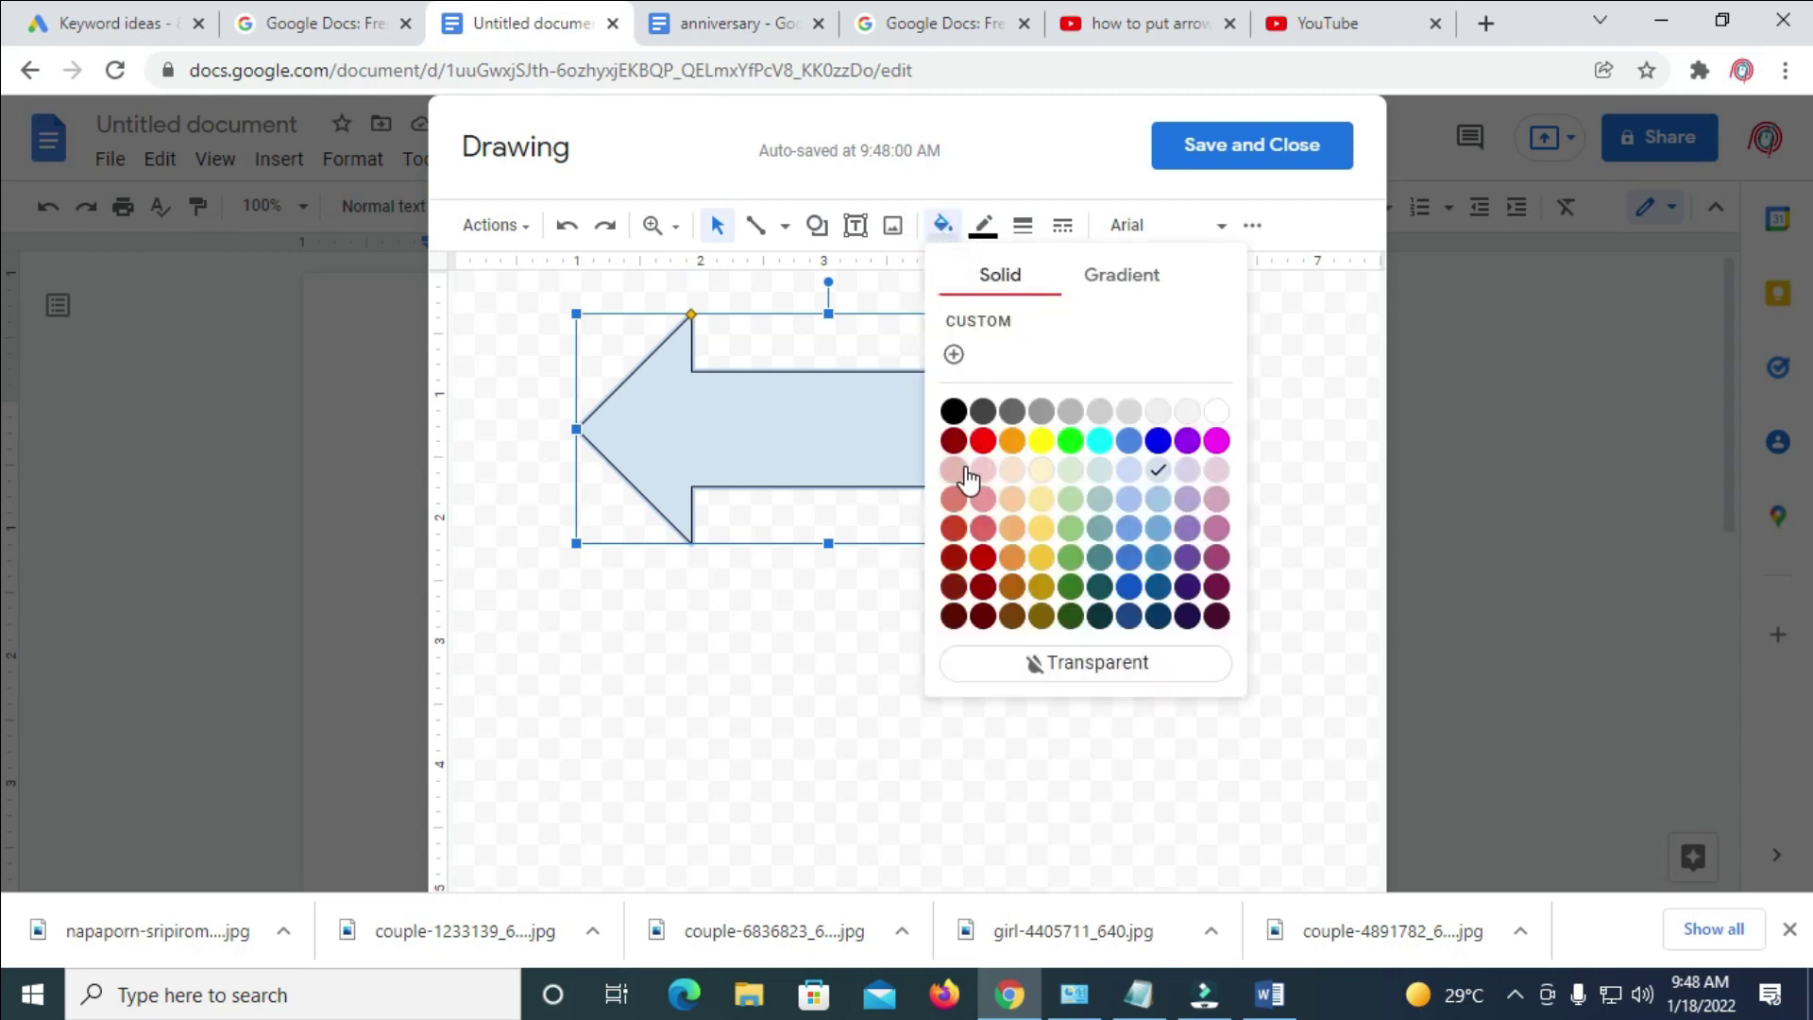
{"action": "left_click", "coordinate": [980, 559]}
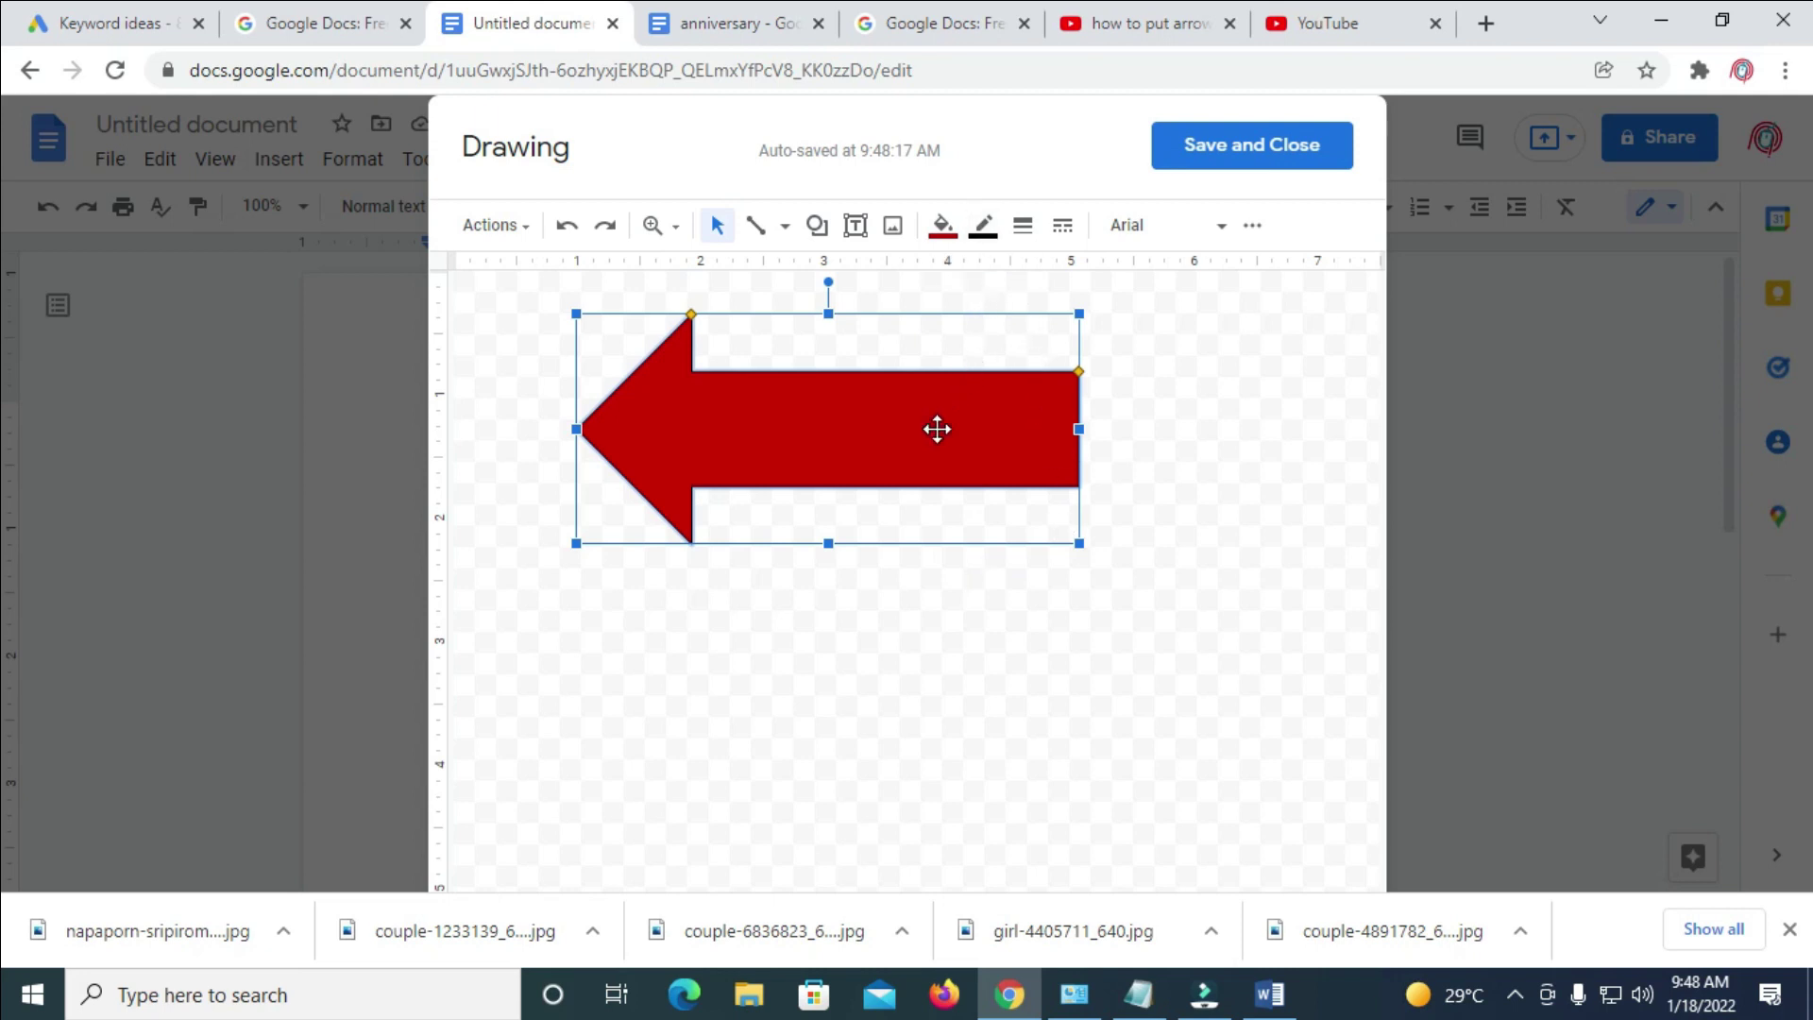
{"action": "left_click", "coordinate": [983, 227]}
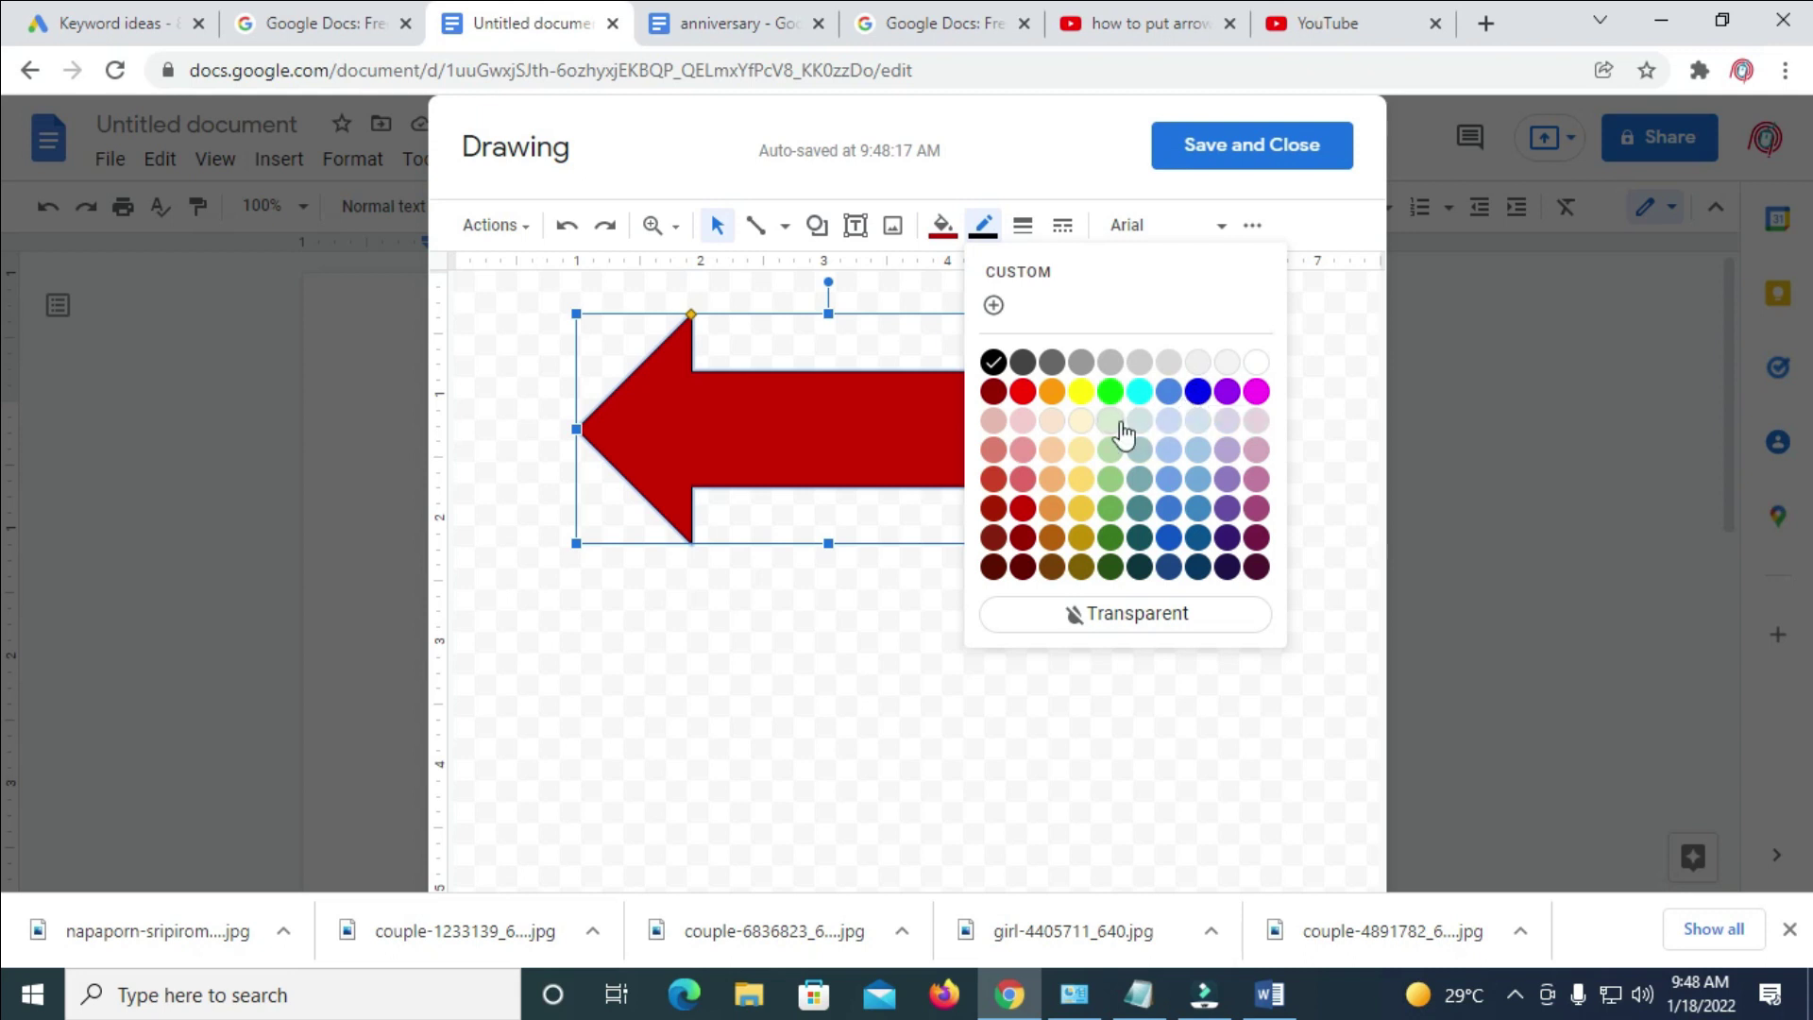
{"action": "left_click", "coordinate": [1108, 392]}
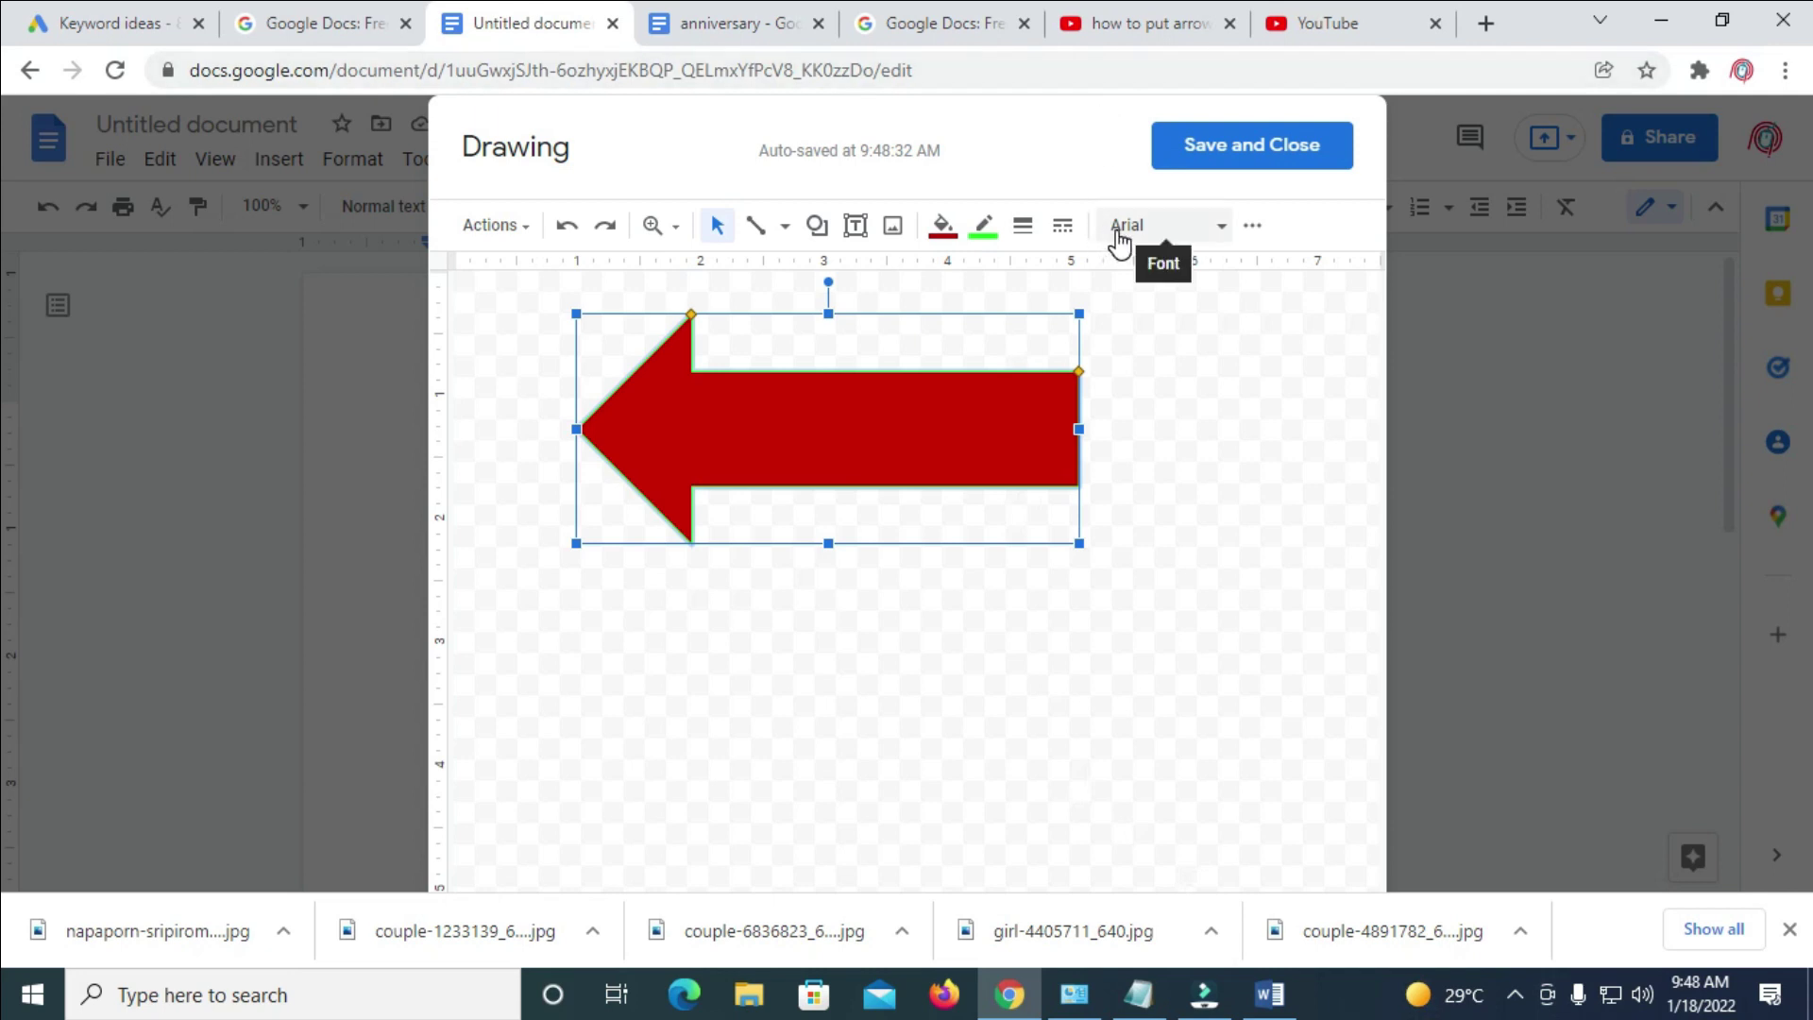
{"action": "left_click", "coordinate": [972, 293]}
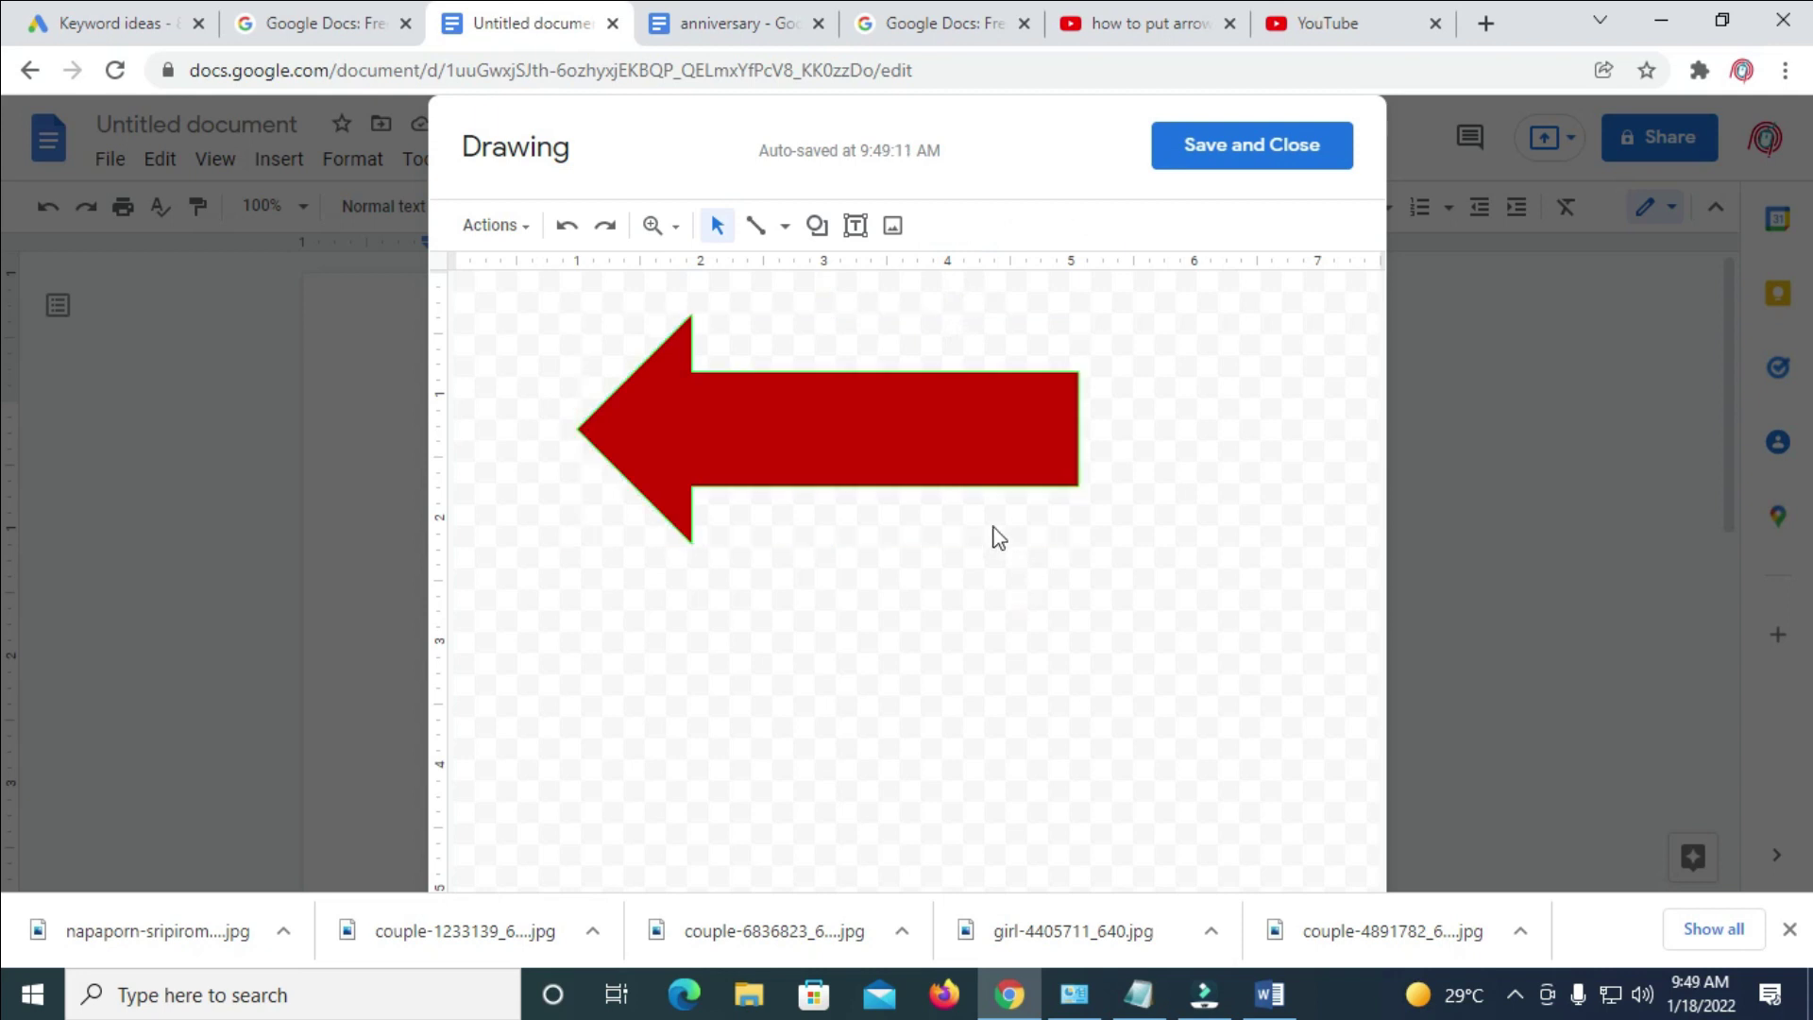
Add a text box across the arrow's body with the label 'Check Left' and select it.
{"action": "left_click", "coordinate": [855, 227]}
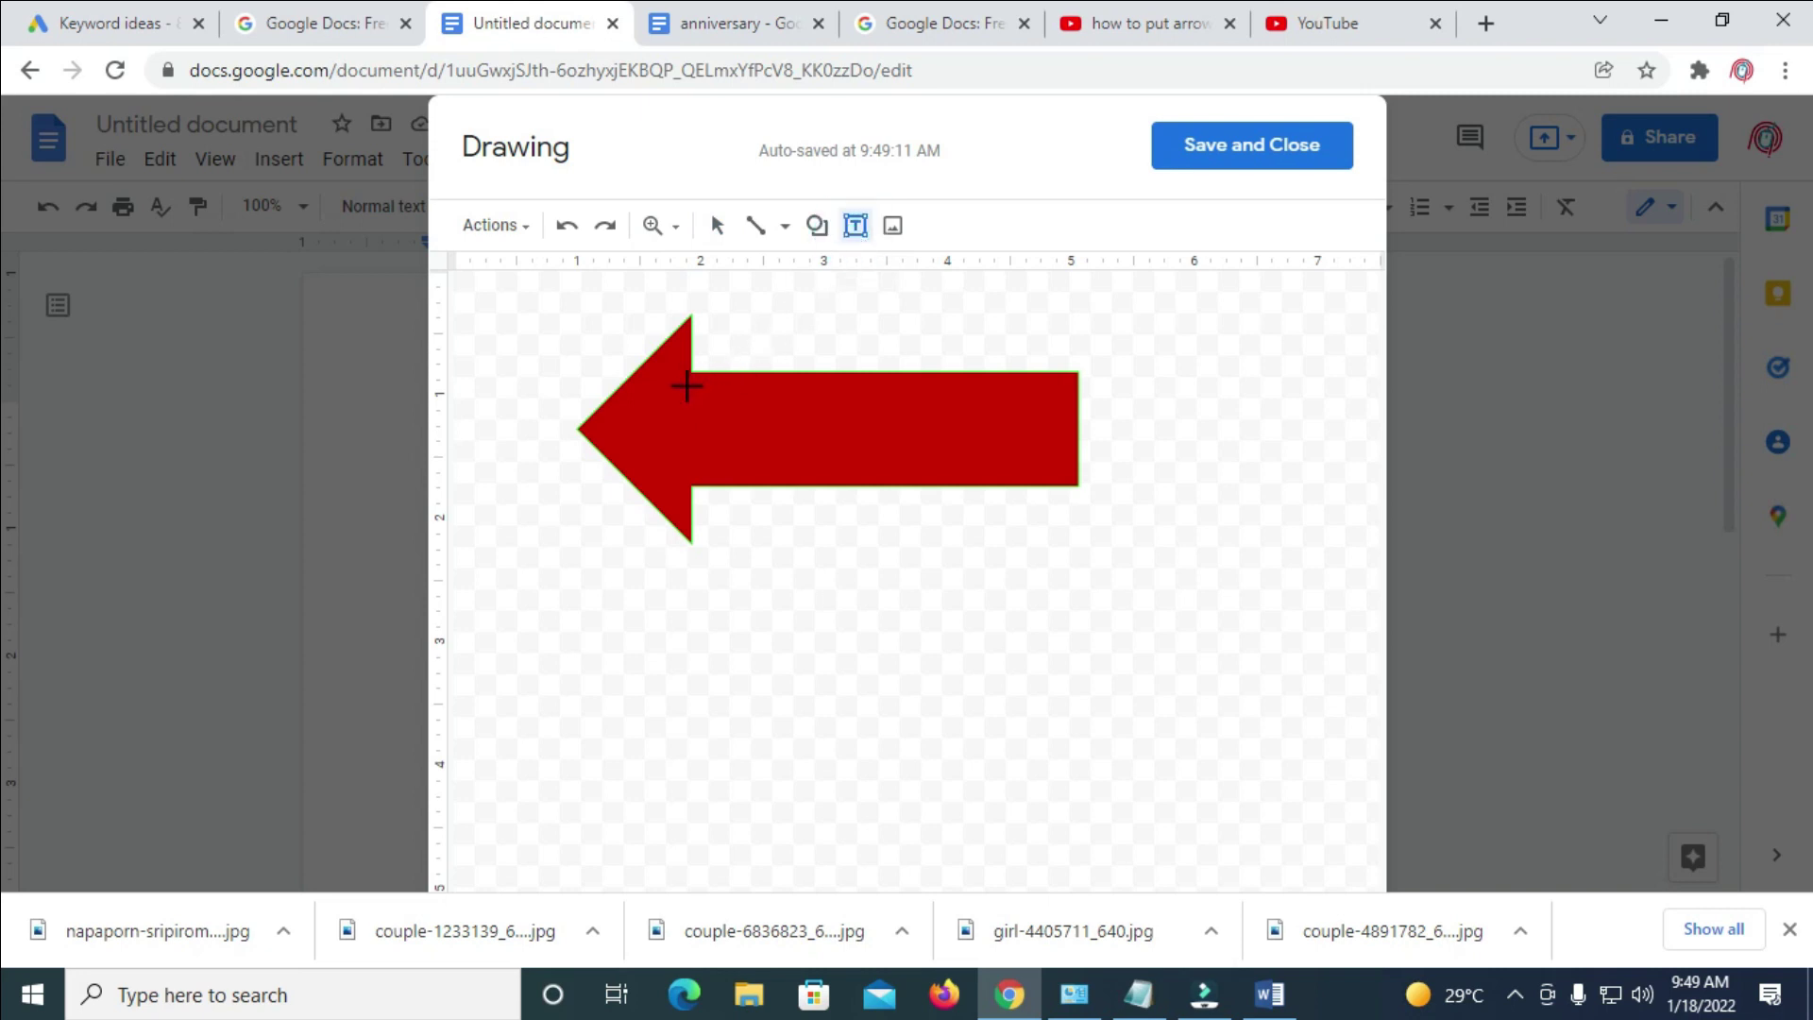
{"action": "left_click_drag", "start_coordinate": [693, 380], "coordinate": [1067, 464]}
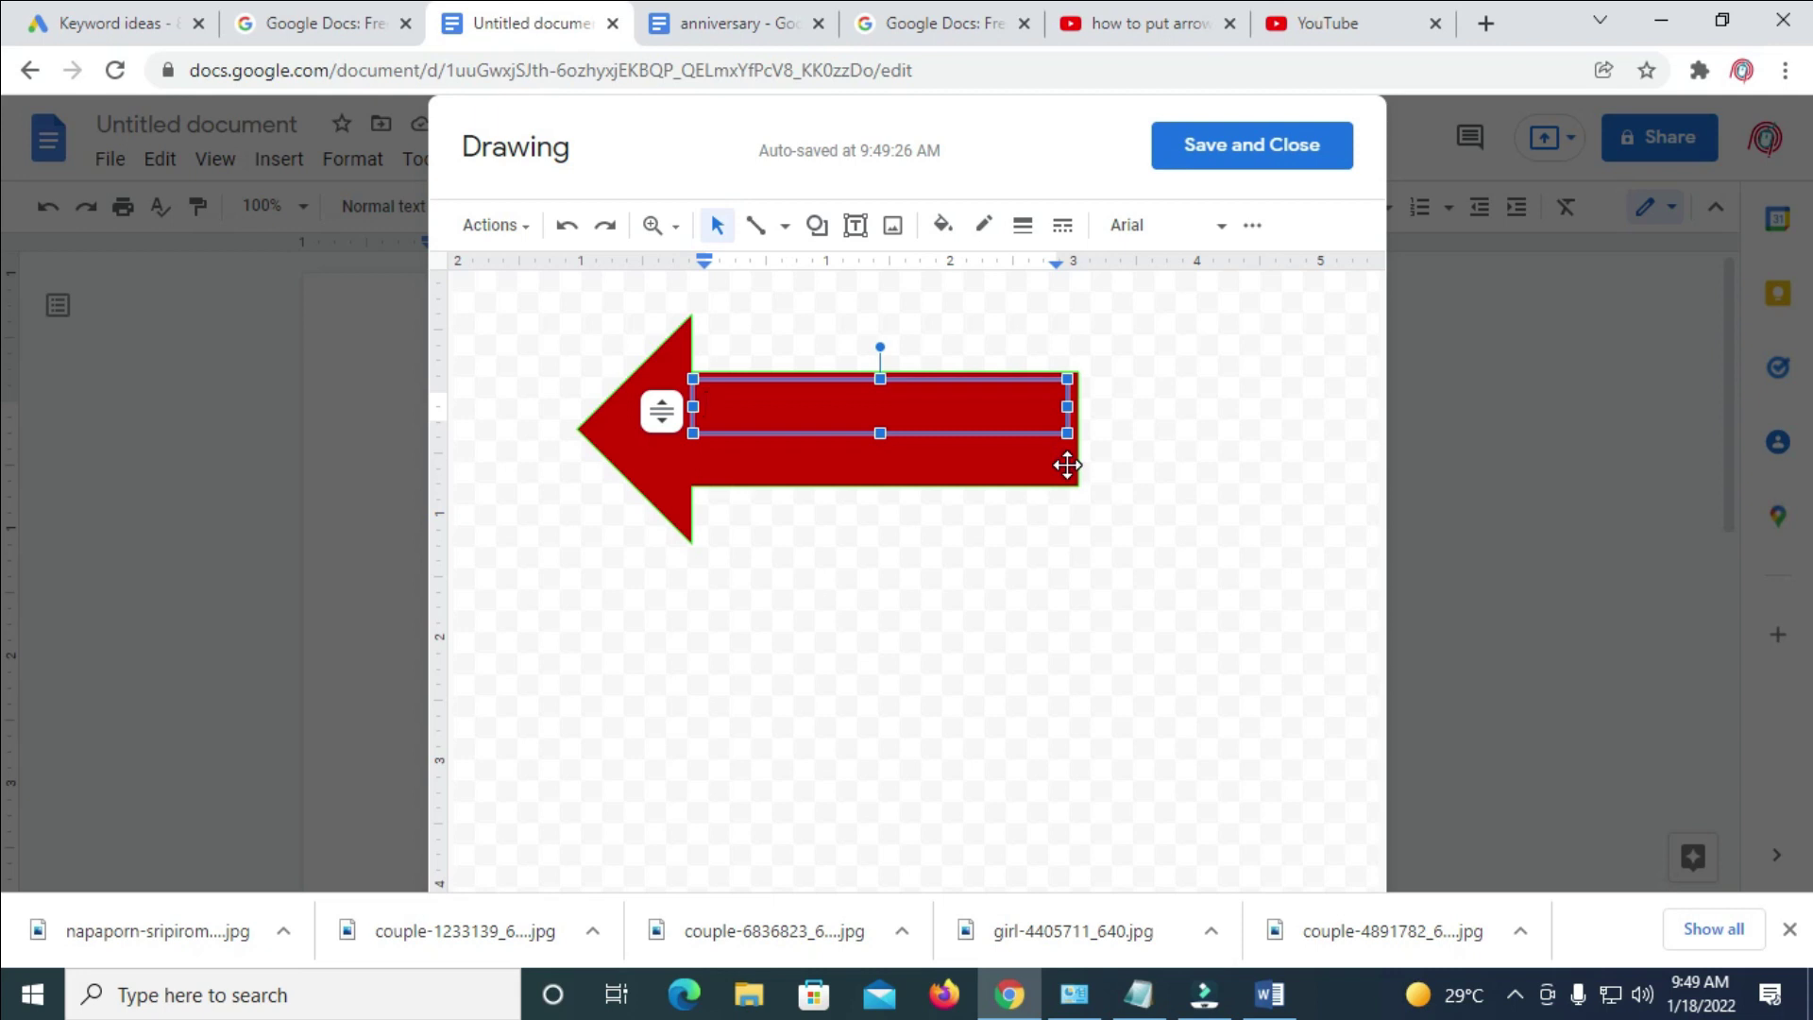
{"action": "type", "text": "C"}
{"action": "type", "text": "hed"}
{"action": "type", "text": "k Left"}
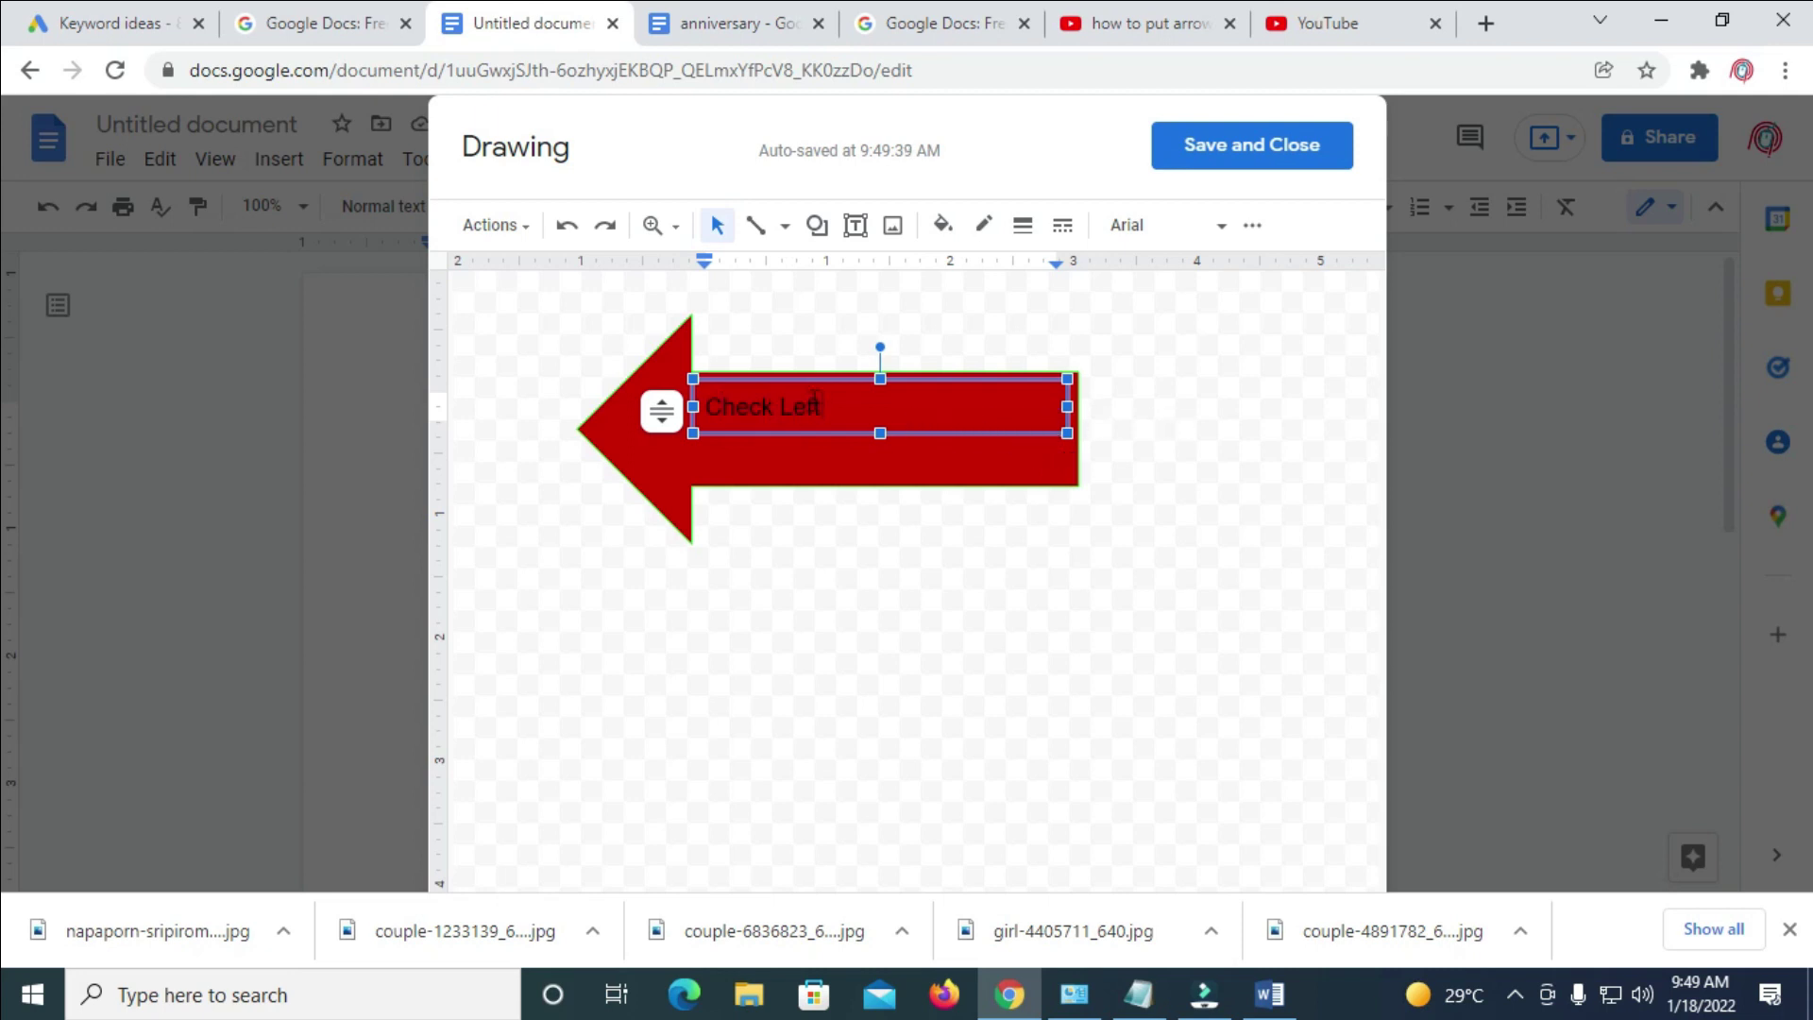
{"action": "left_click_drag", "start_coordinate": [828, 404], "coordinate": [703, 406]}
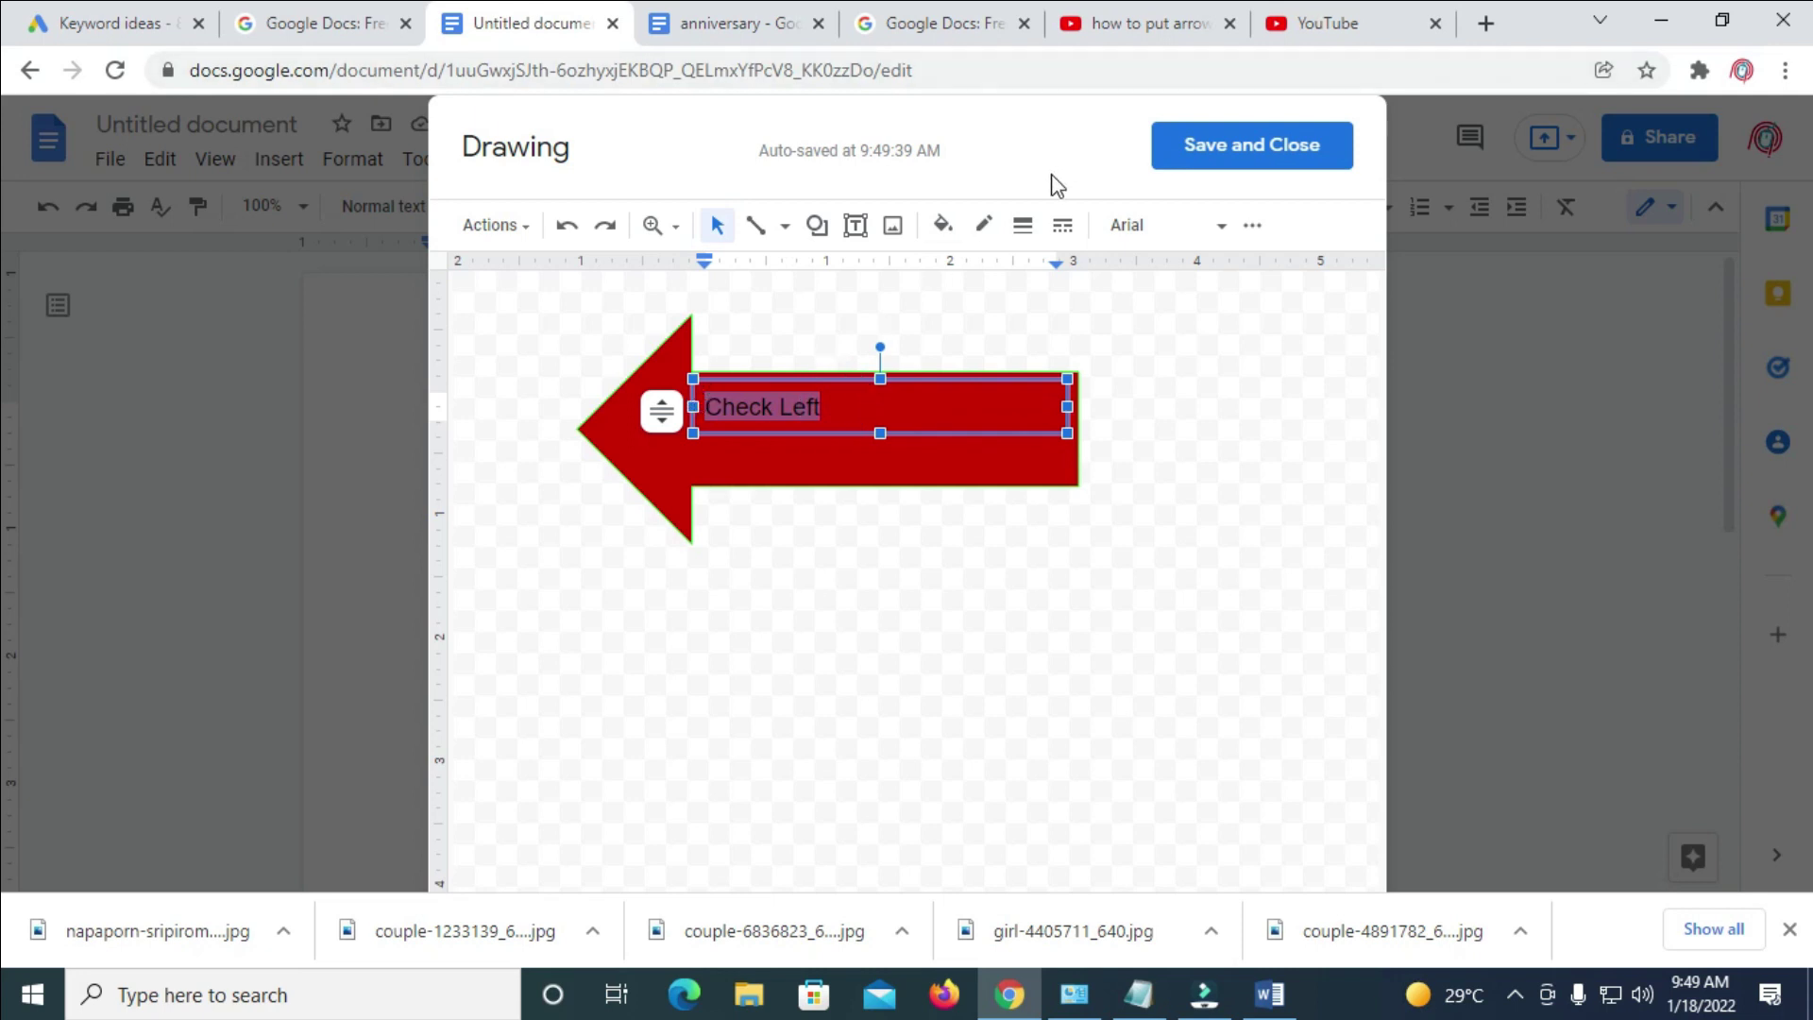
Make the Check Left label 30 pt, bold and yellow.
{"action": "left_click", "coordinate": [1253, 225]}
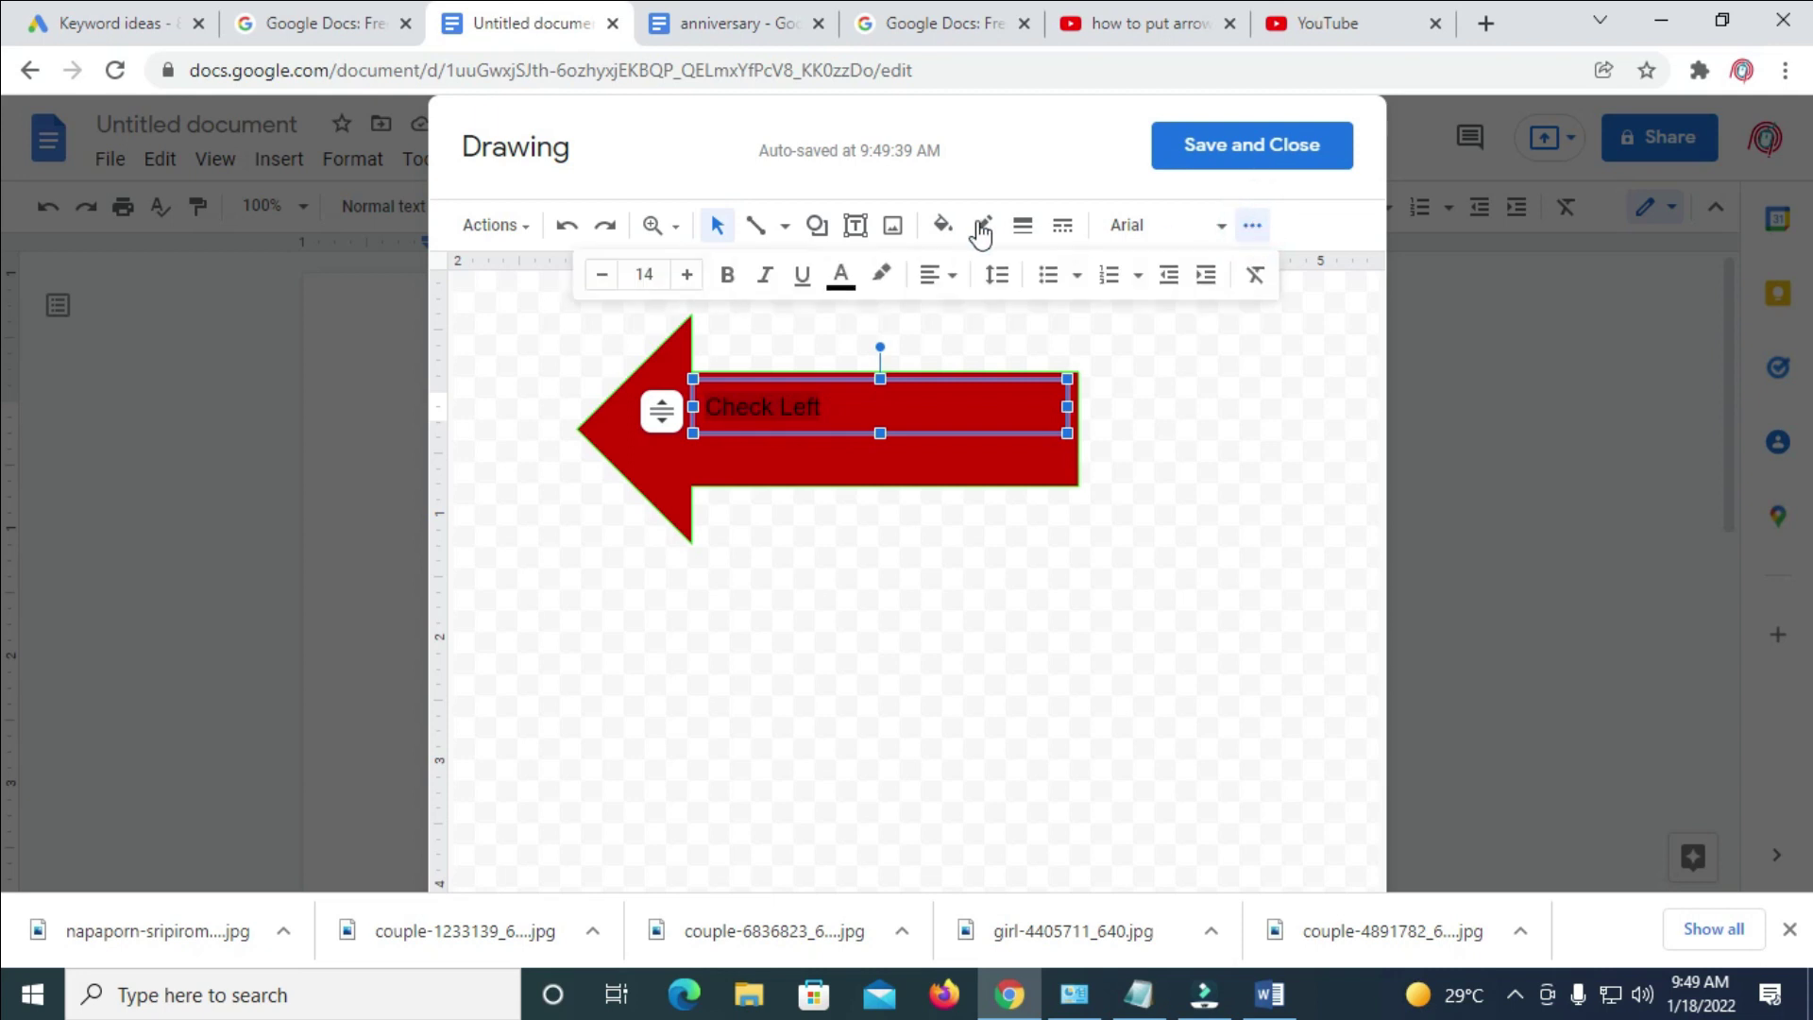
{"action": "left_click", "coordinate": [688, 273]}
{"action": "left_click", "coordinate": [687, 274]}
{"action": "left_click", "coordinate": [688, 273]}
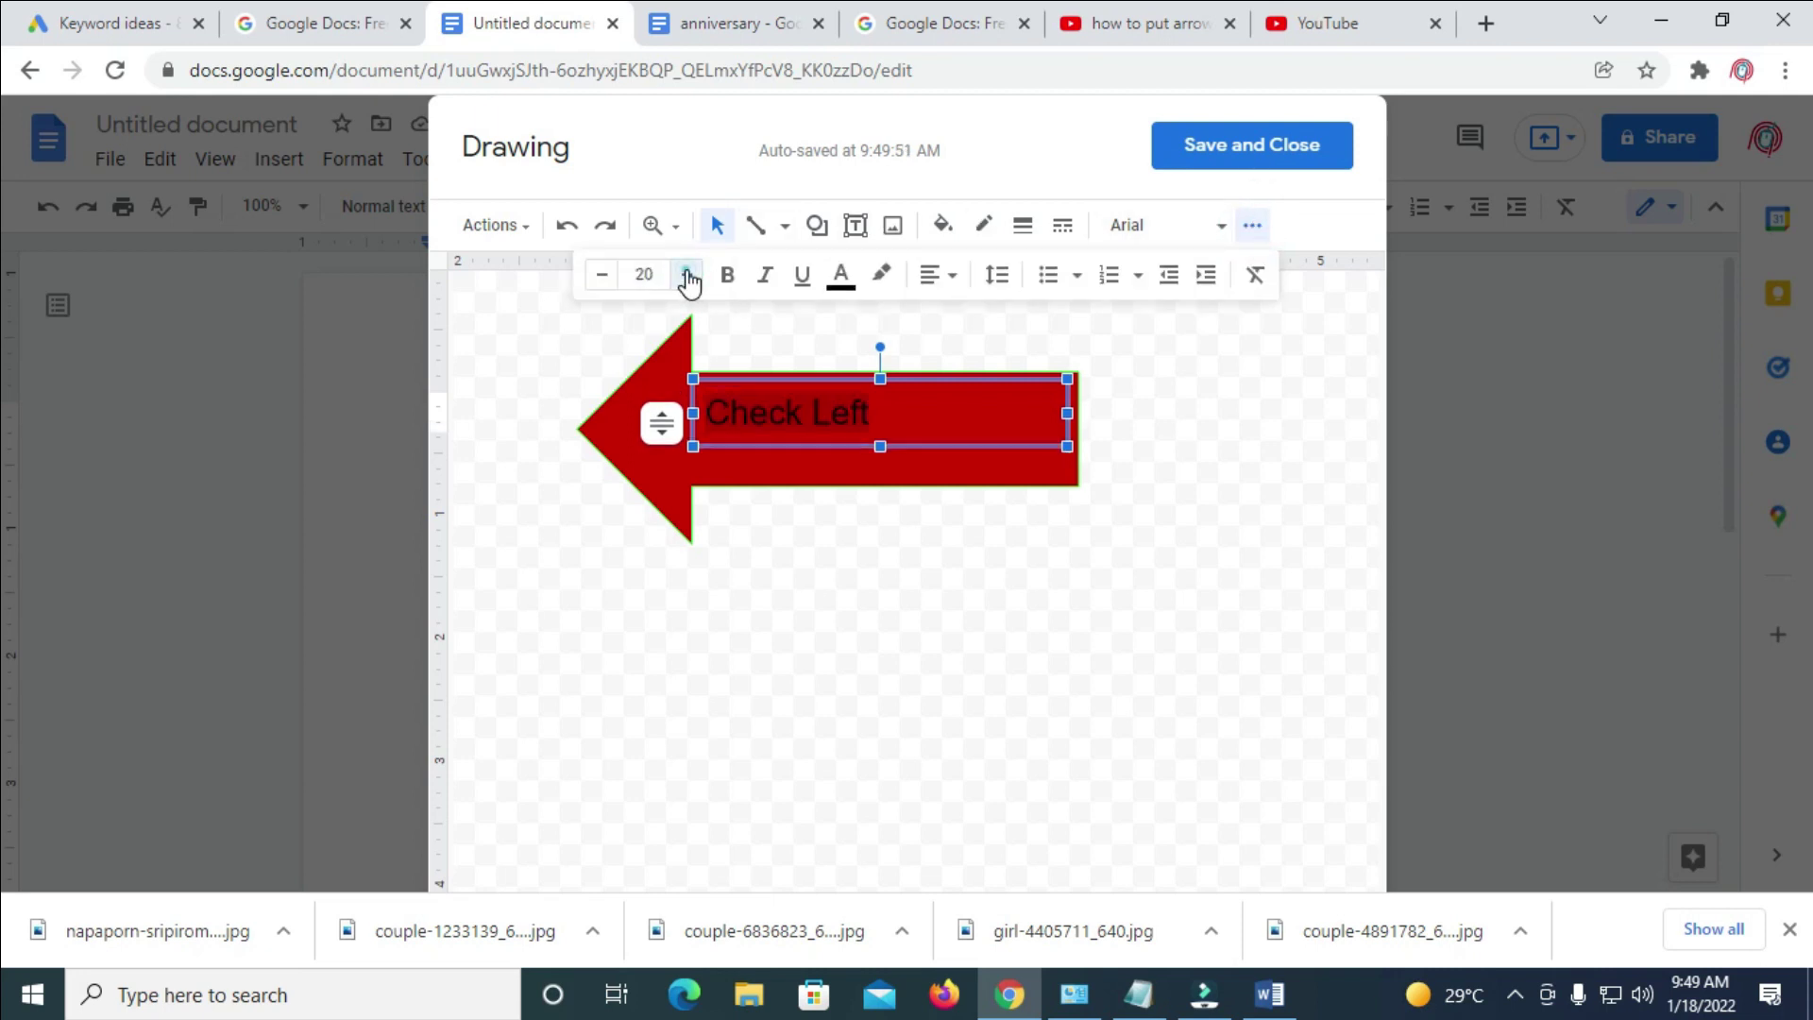
{"action": "left_click", "coordinate": [688, 273]}
{"action": "left_click", "coordinate": [687, 274]}
{"action": "left_click", "coordinate": [688, 274]}
{"action": "left_click", "coordinate": [687, 274]}
{"action": "left_click", "coordinate": [687, 274]}
{"action": "left_click", "coordinate": [687, 274]}
{"action": "left_click", "coordinate": [687, 274]}
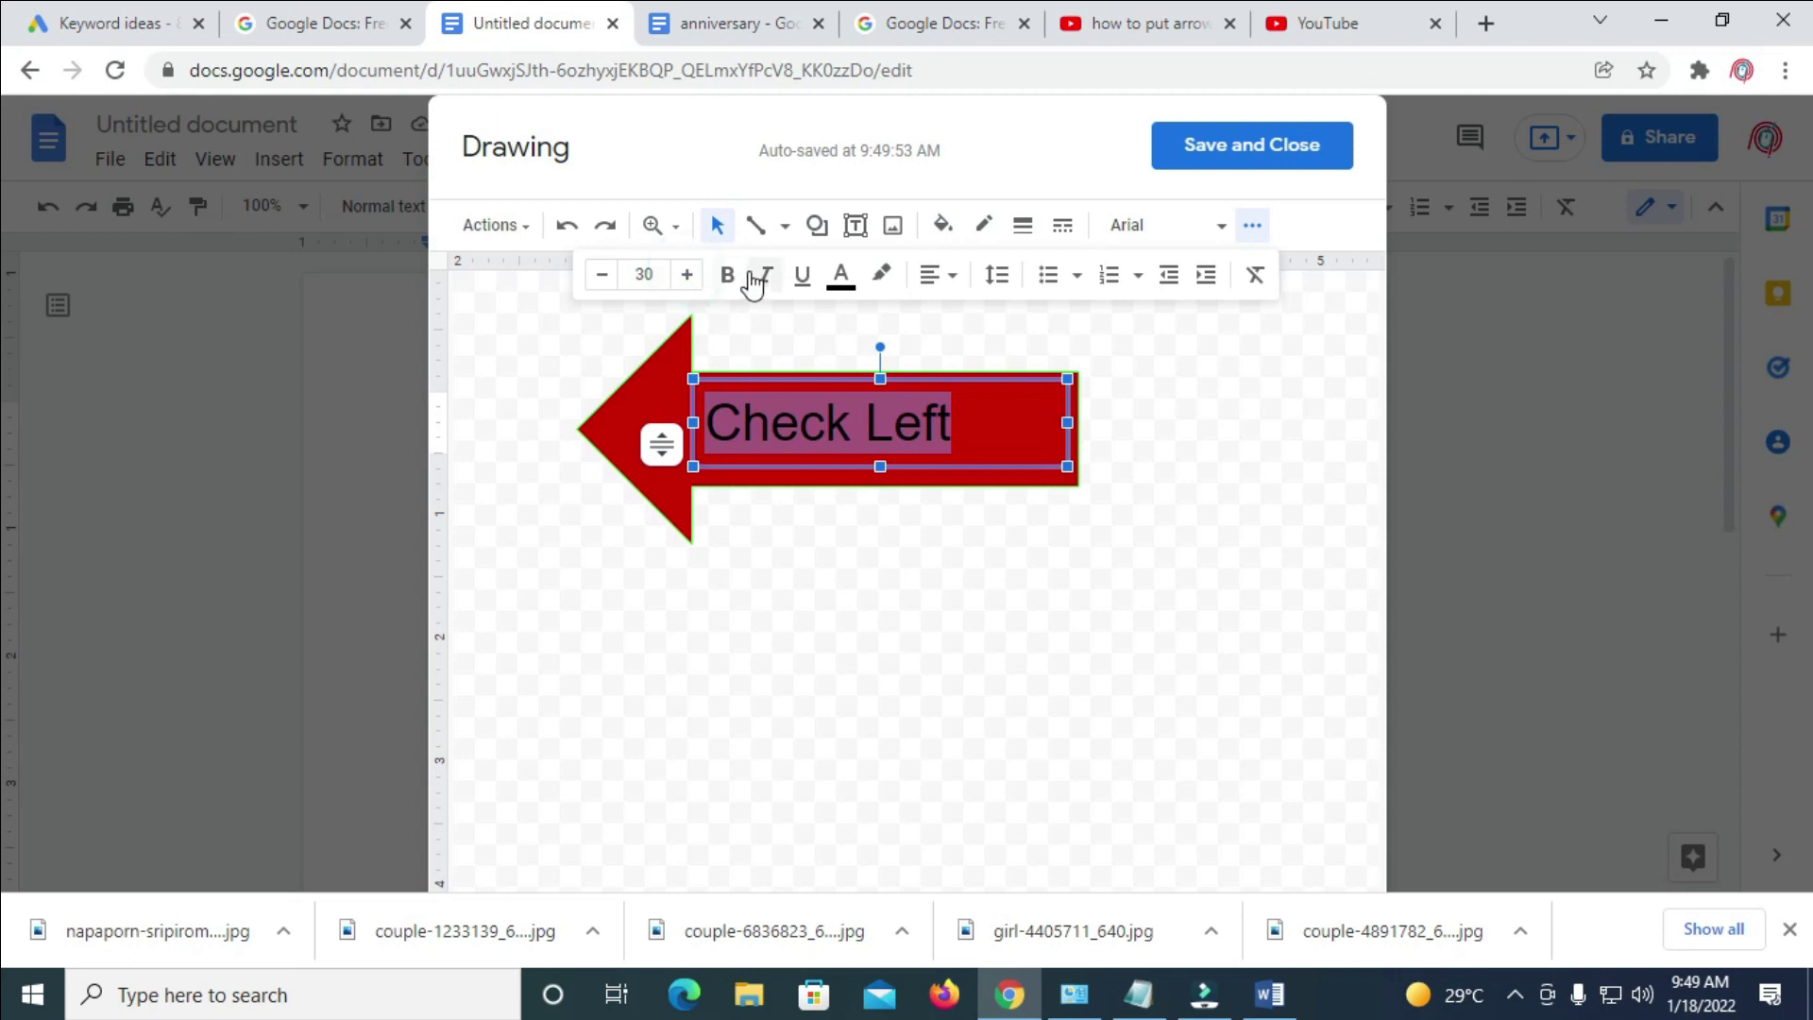
{"action": "left_click", "coordinate": [725, 275]}
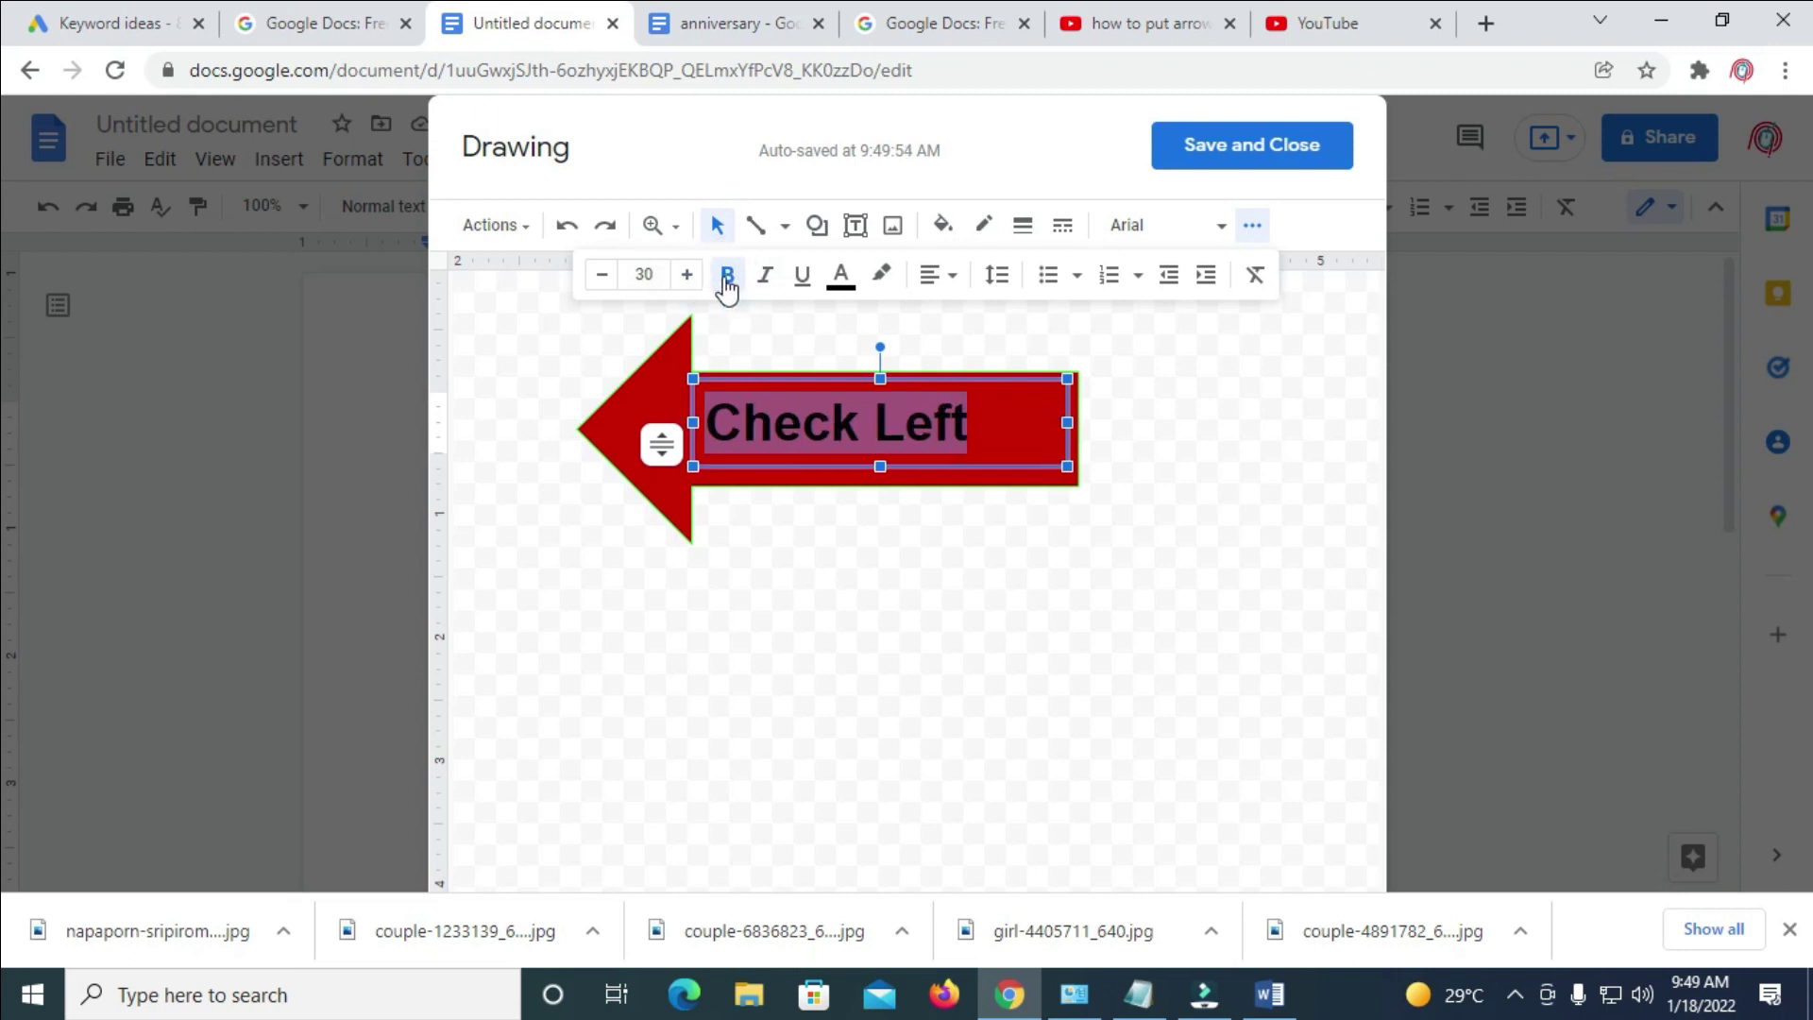
{"action": "left_click", "coordinate": [839, 275]}
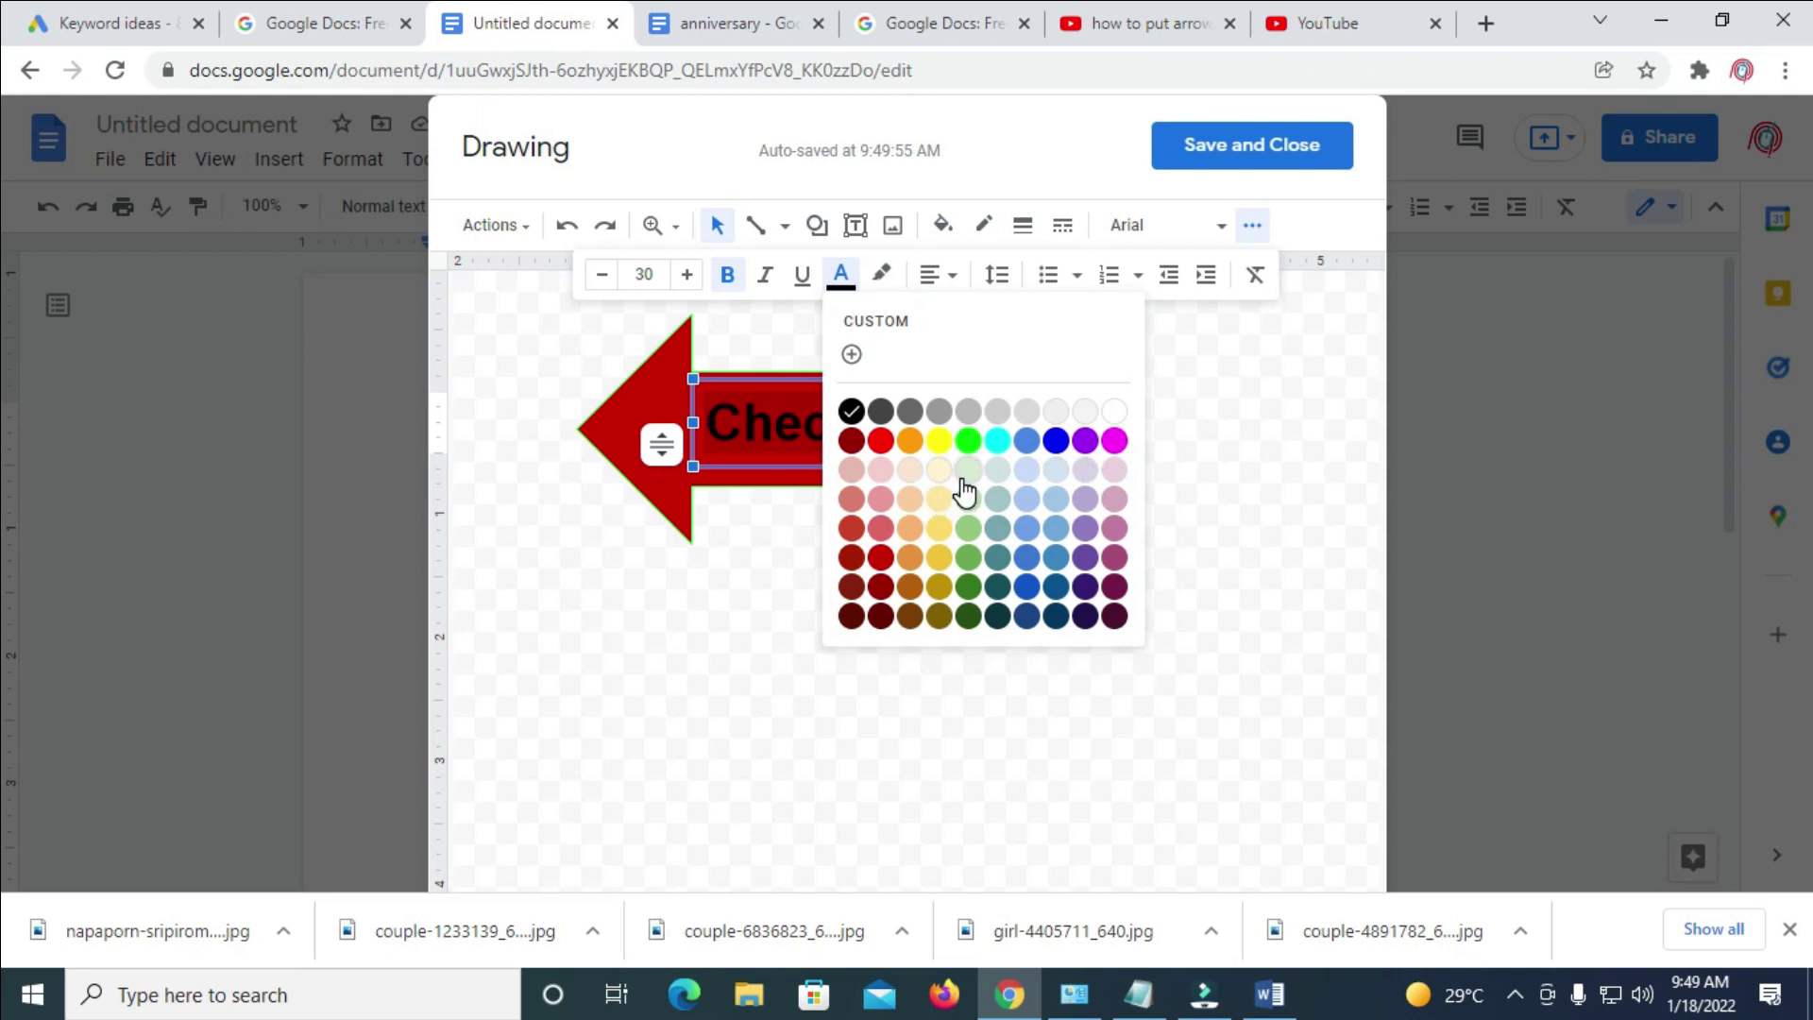
{"action": "left_click", "coordinate": [940, 441]}
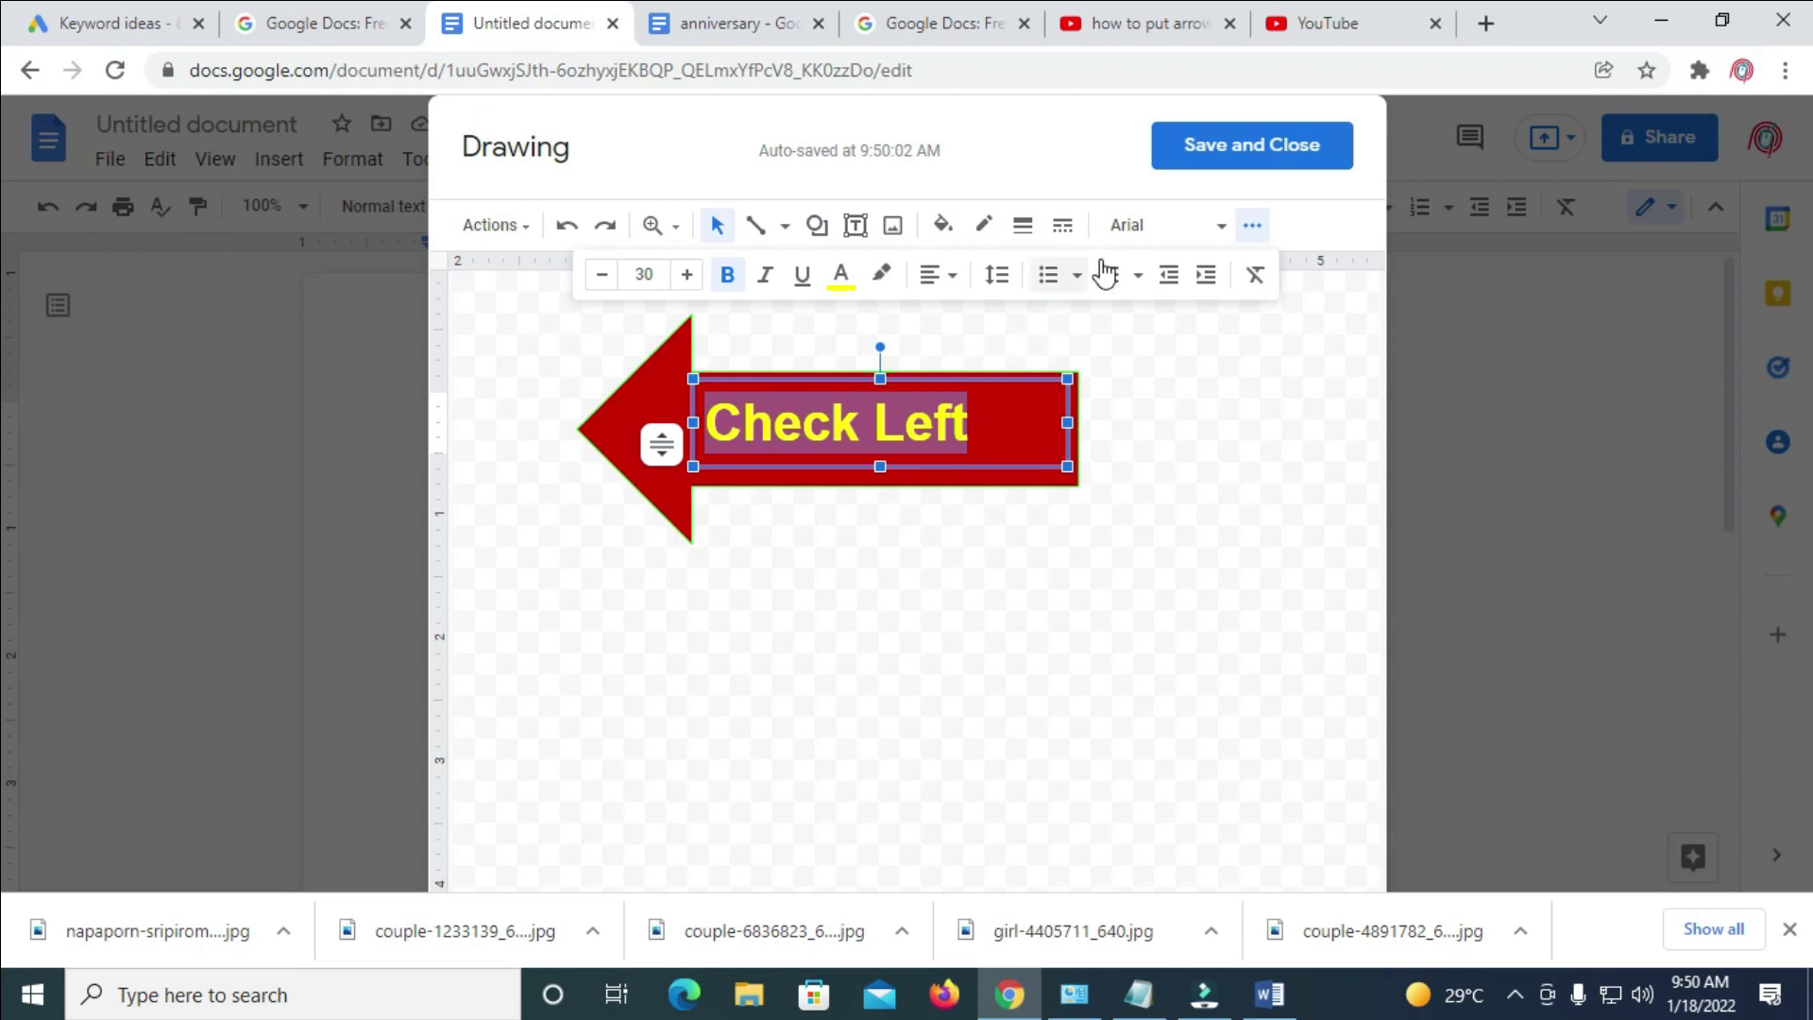
Centre the label text and nudge its text box slightly left and down on the arrow.
{"action": "left_click", "coordinate": [947, 278]}
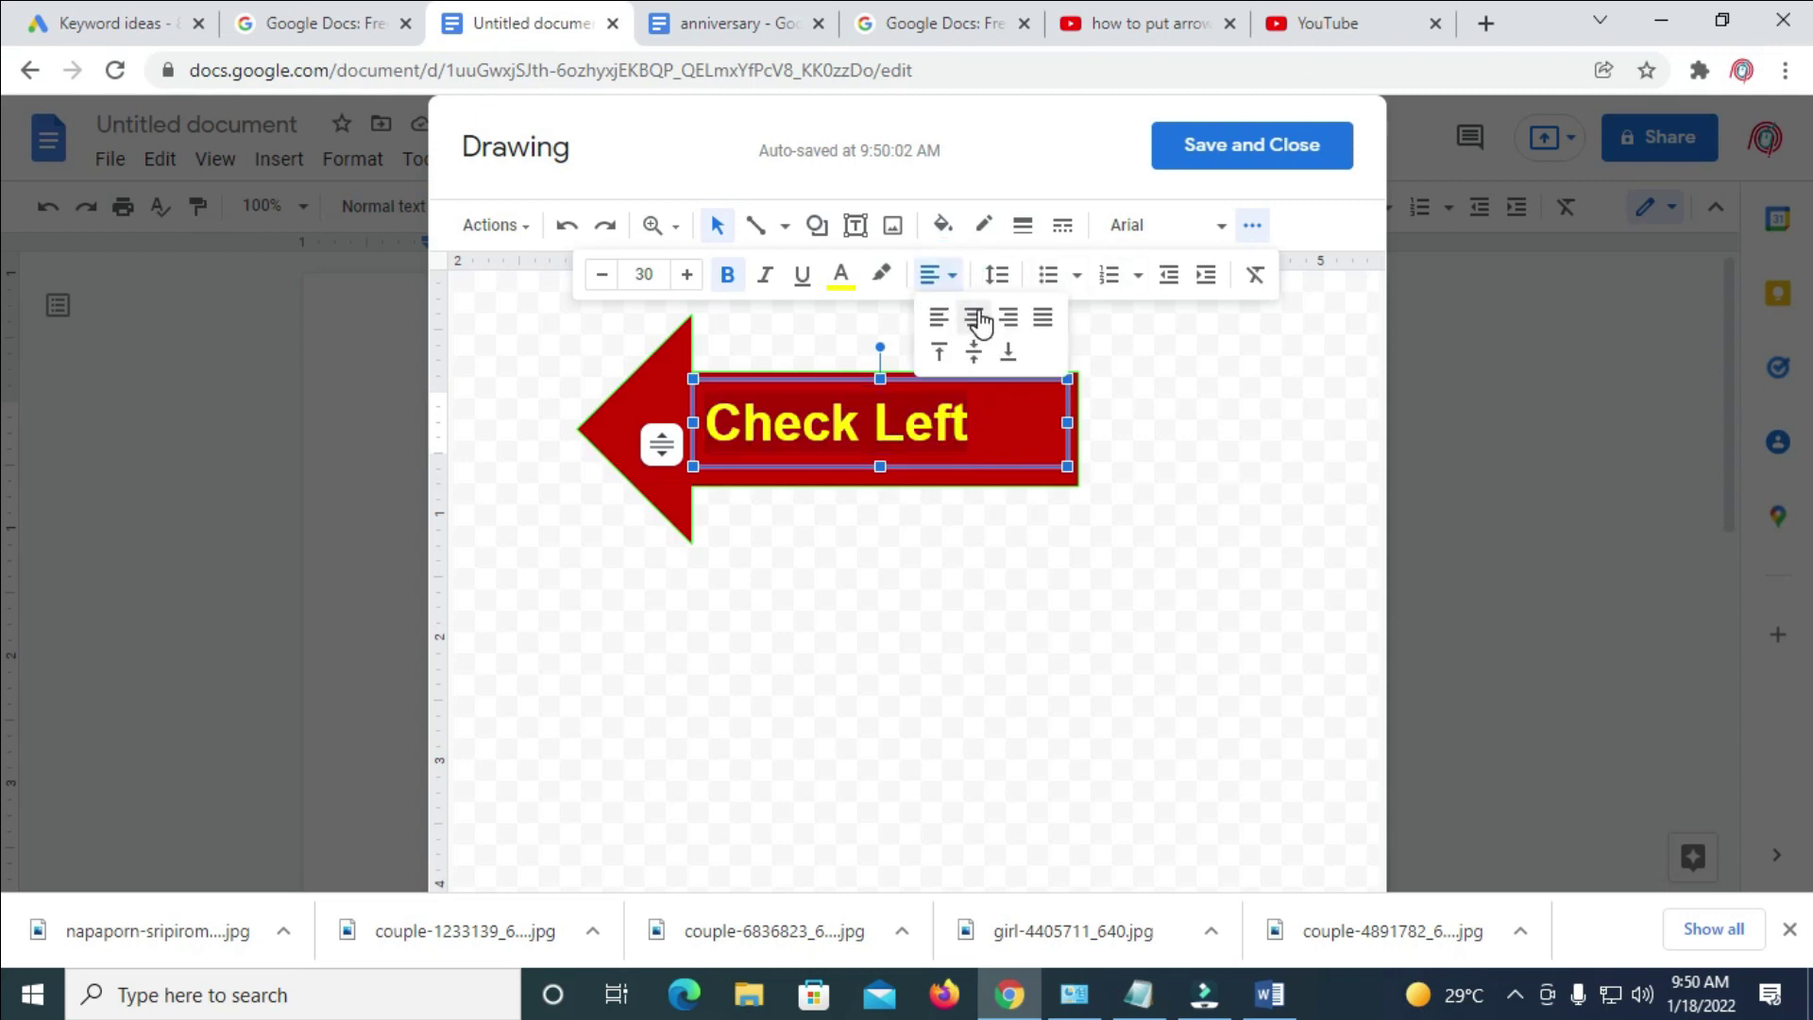
{"action": "left_click", "coordinate": [973, 317]}
{"action": "left_click", "coordinate": [940, 370]}
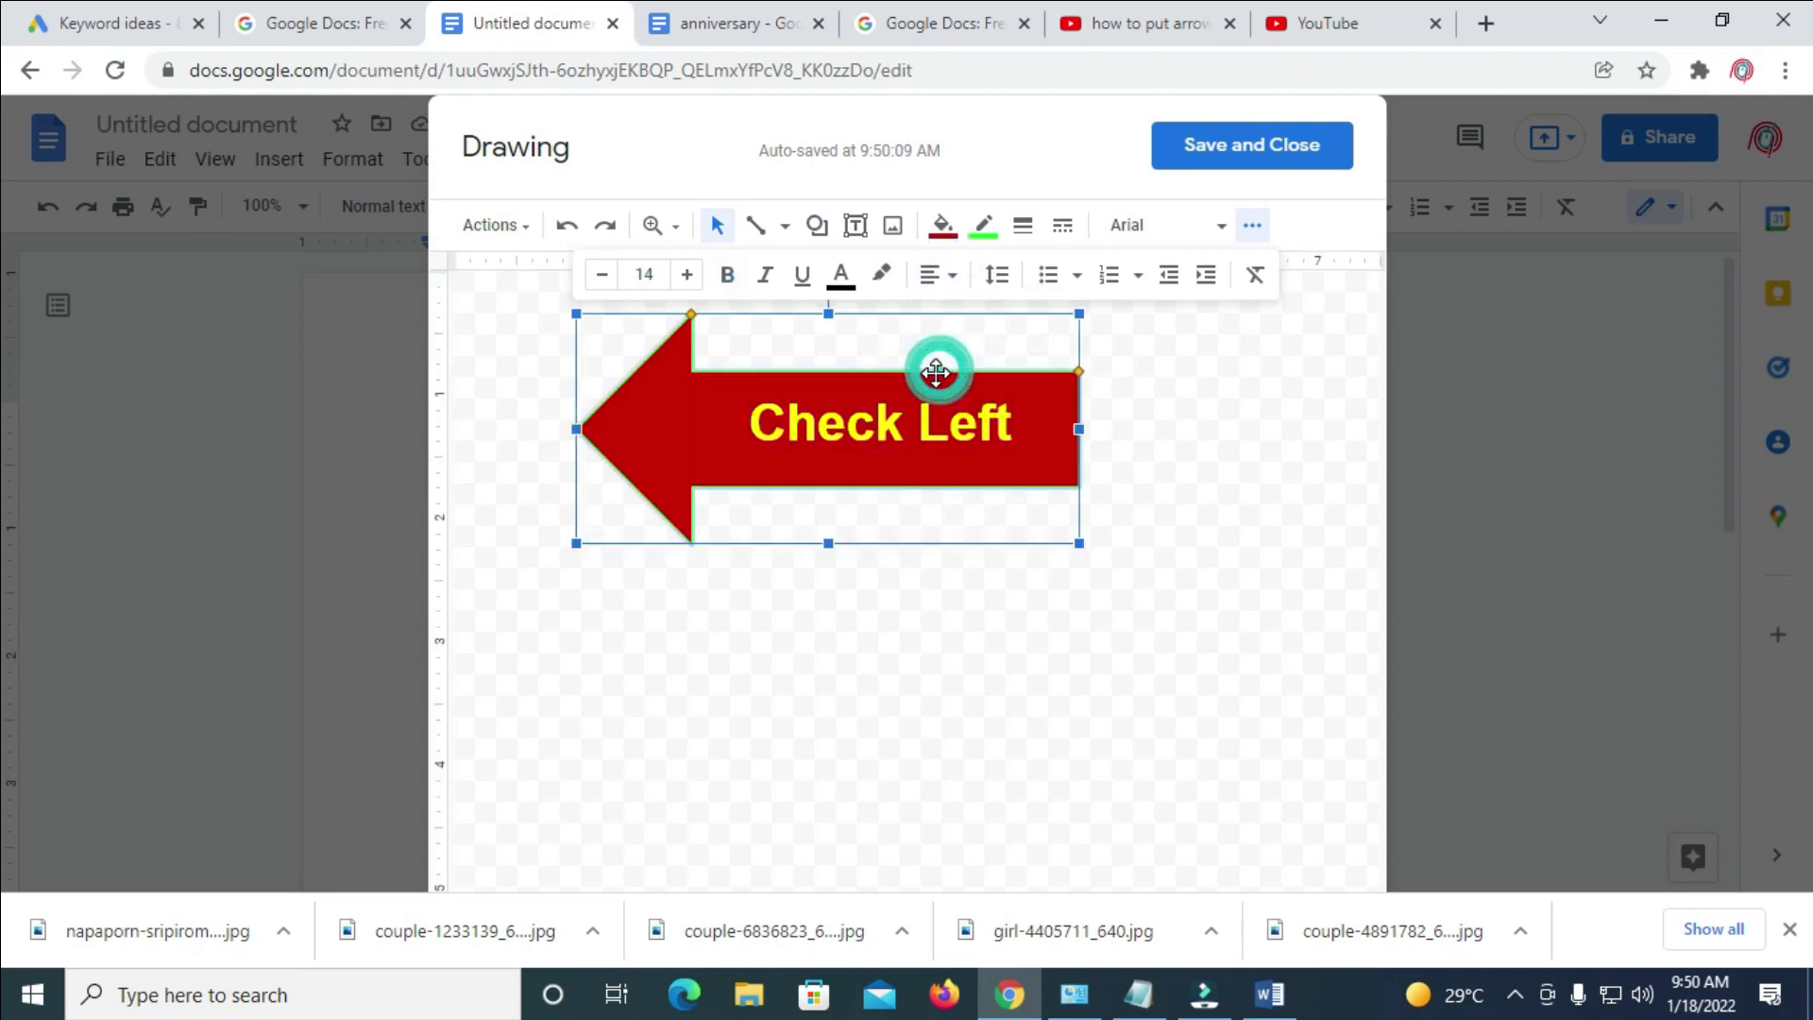
{"action": "left_click", "coordinate": [1053, 384]}
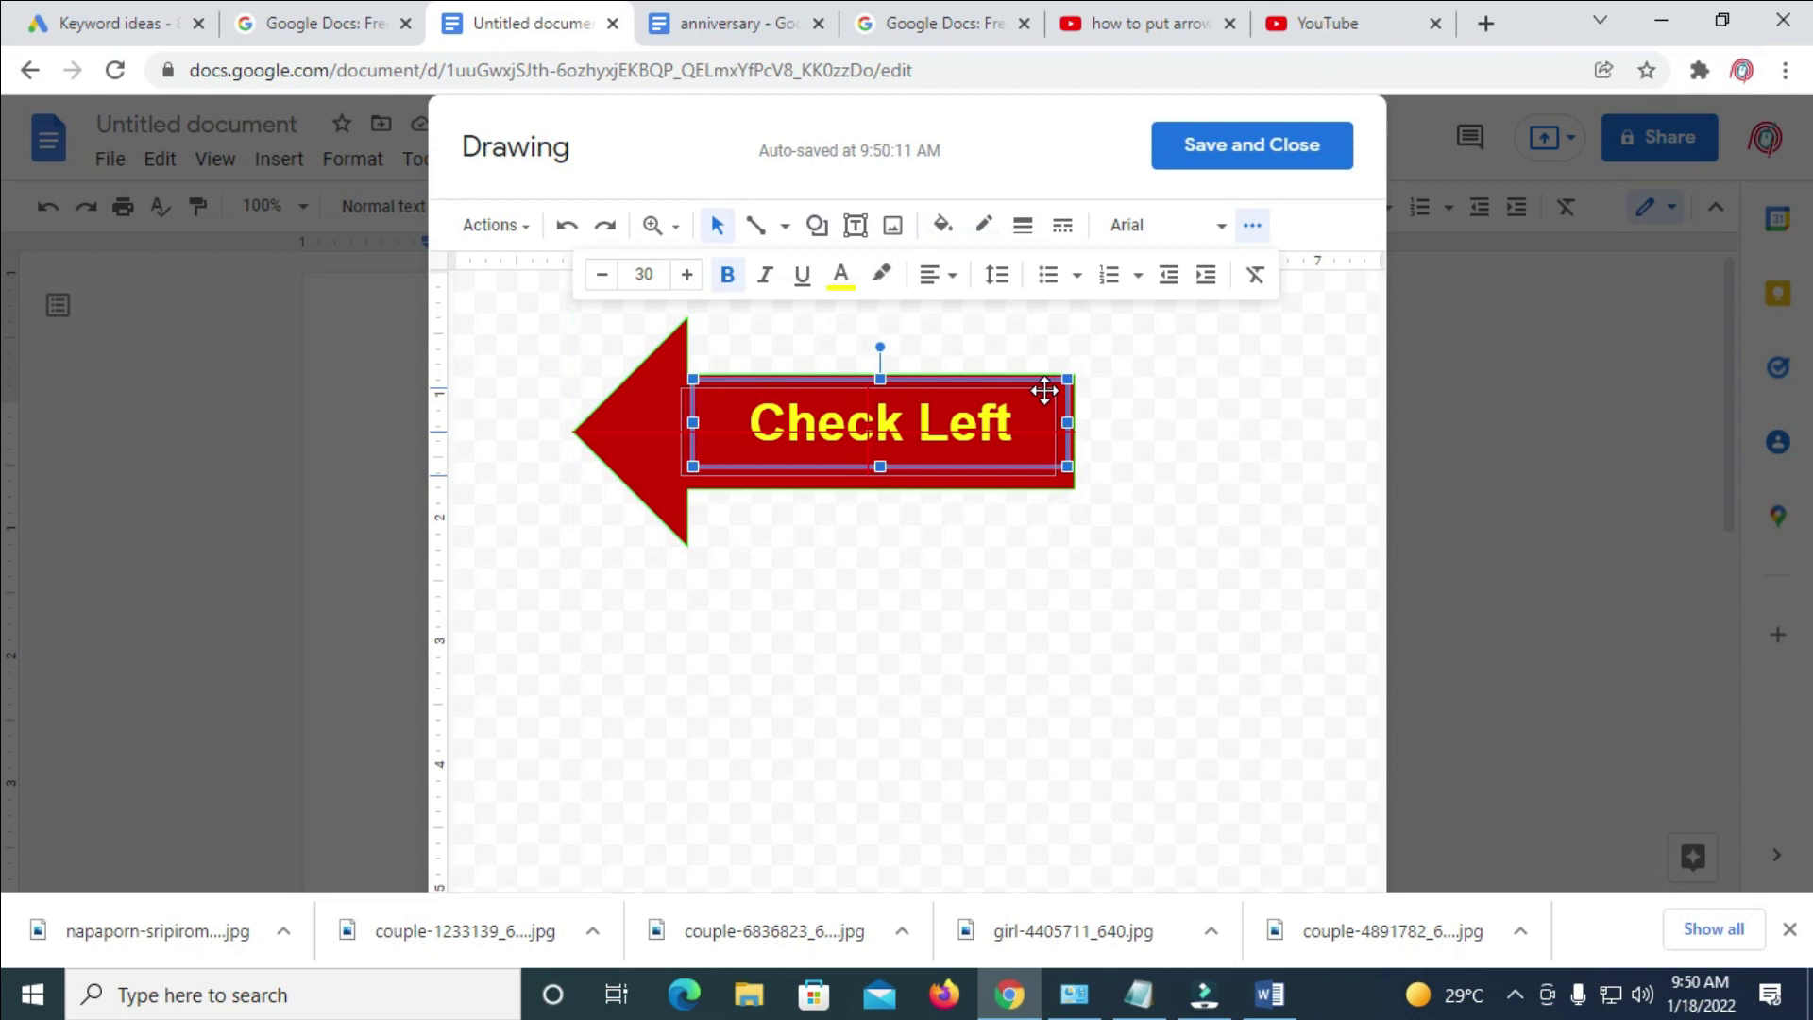
{"action": "left_click_drag", "start_coordinate": [1052, 384], "coordinate": [1041, 393]}
{"action": "left_click", "coordinate": [1244, 402]}
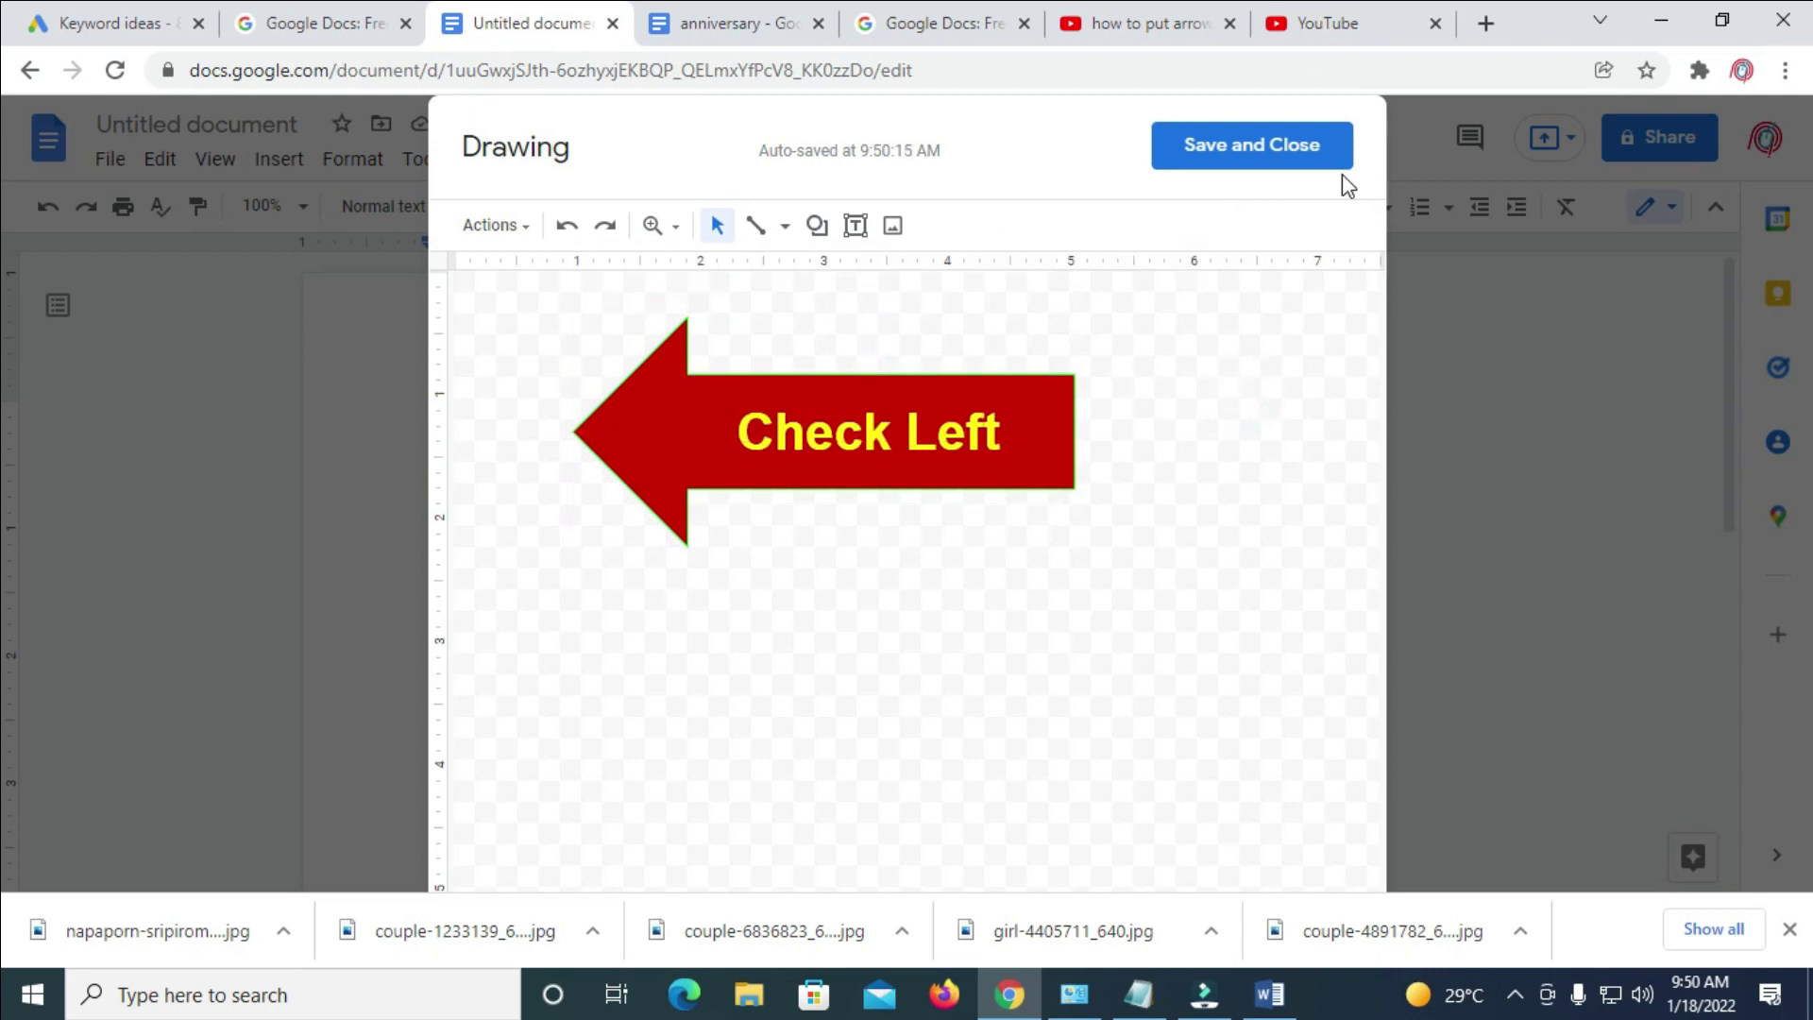
Save the drawing into the document and shrink it to about half size.
{"action": "left_click", "coordinate": [1312, 152]}
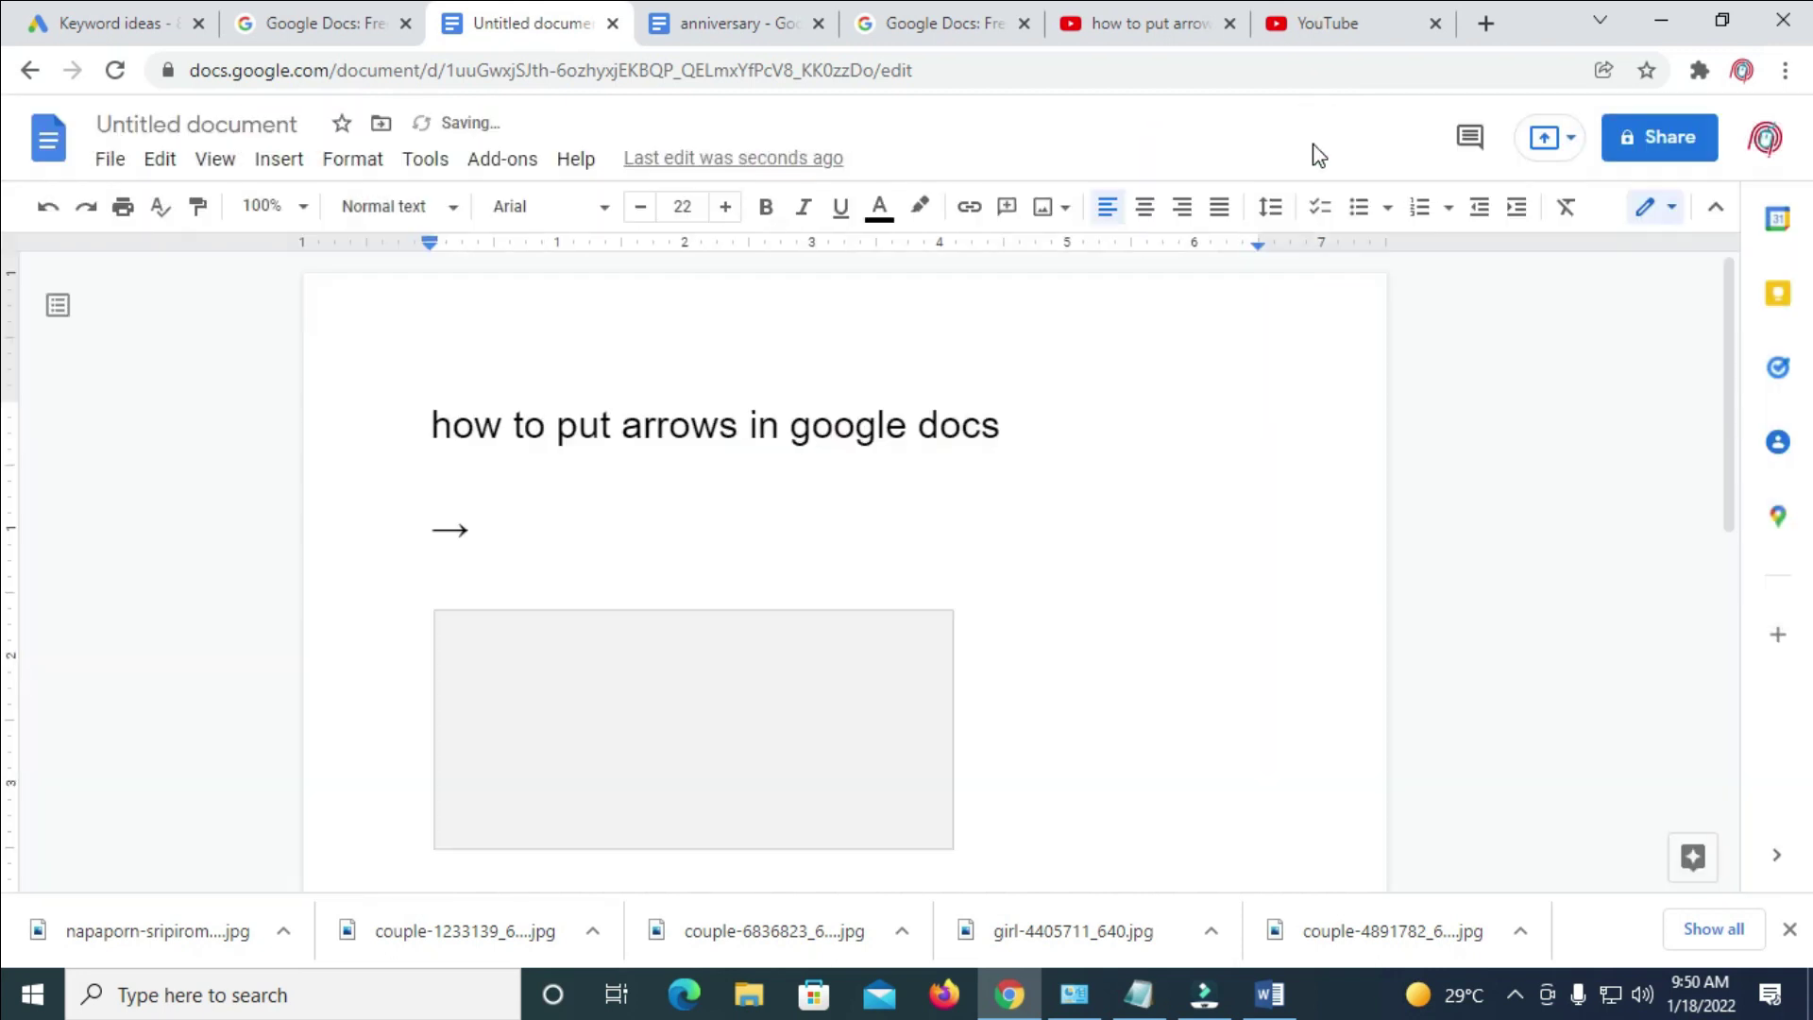
{"action": "scroll", "coordinate": [1085, 534], "scroll_direction": "down", "scroll_amount": 3}
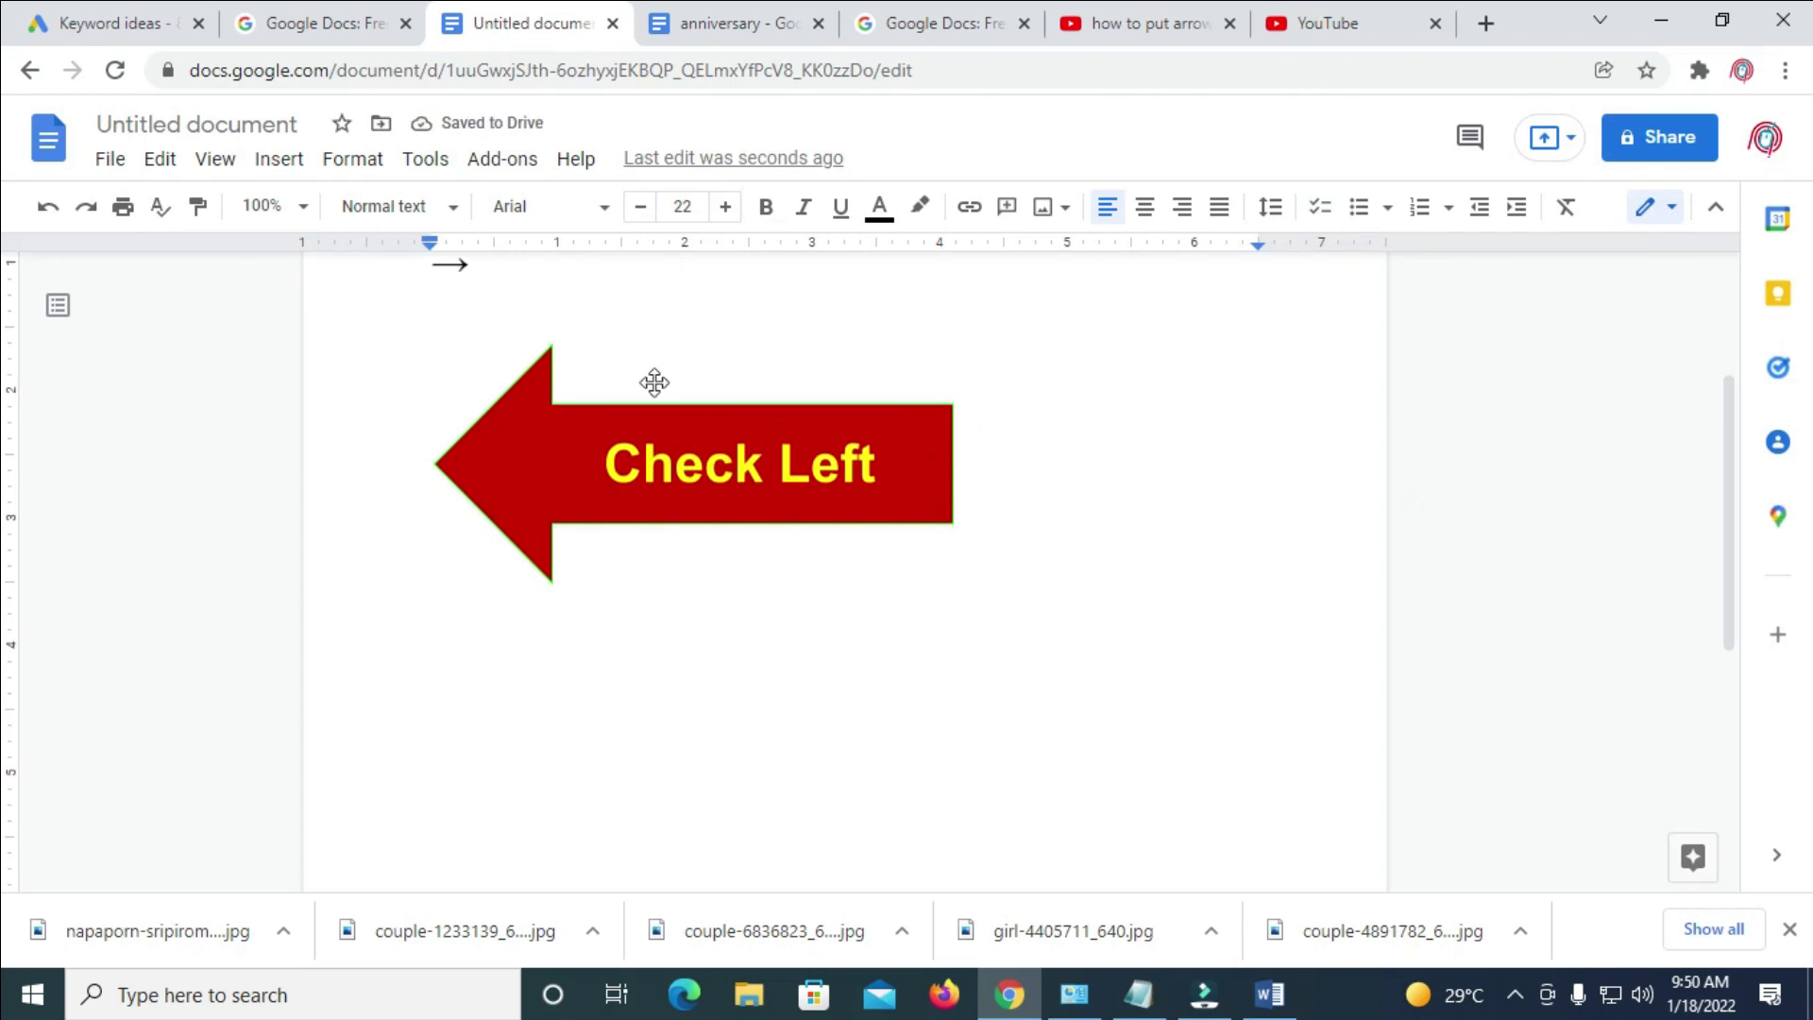
{"action": "left_click", "coordinate": [685, 444]}
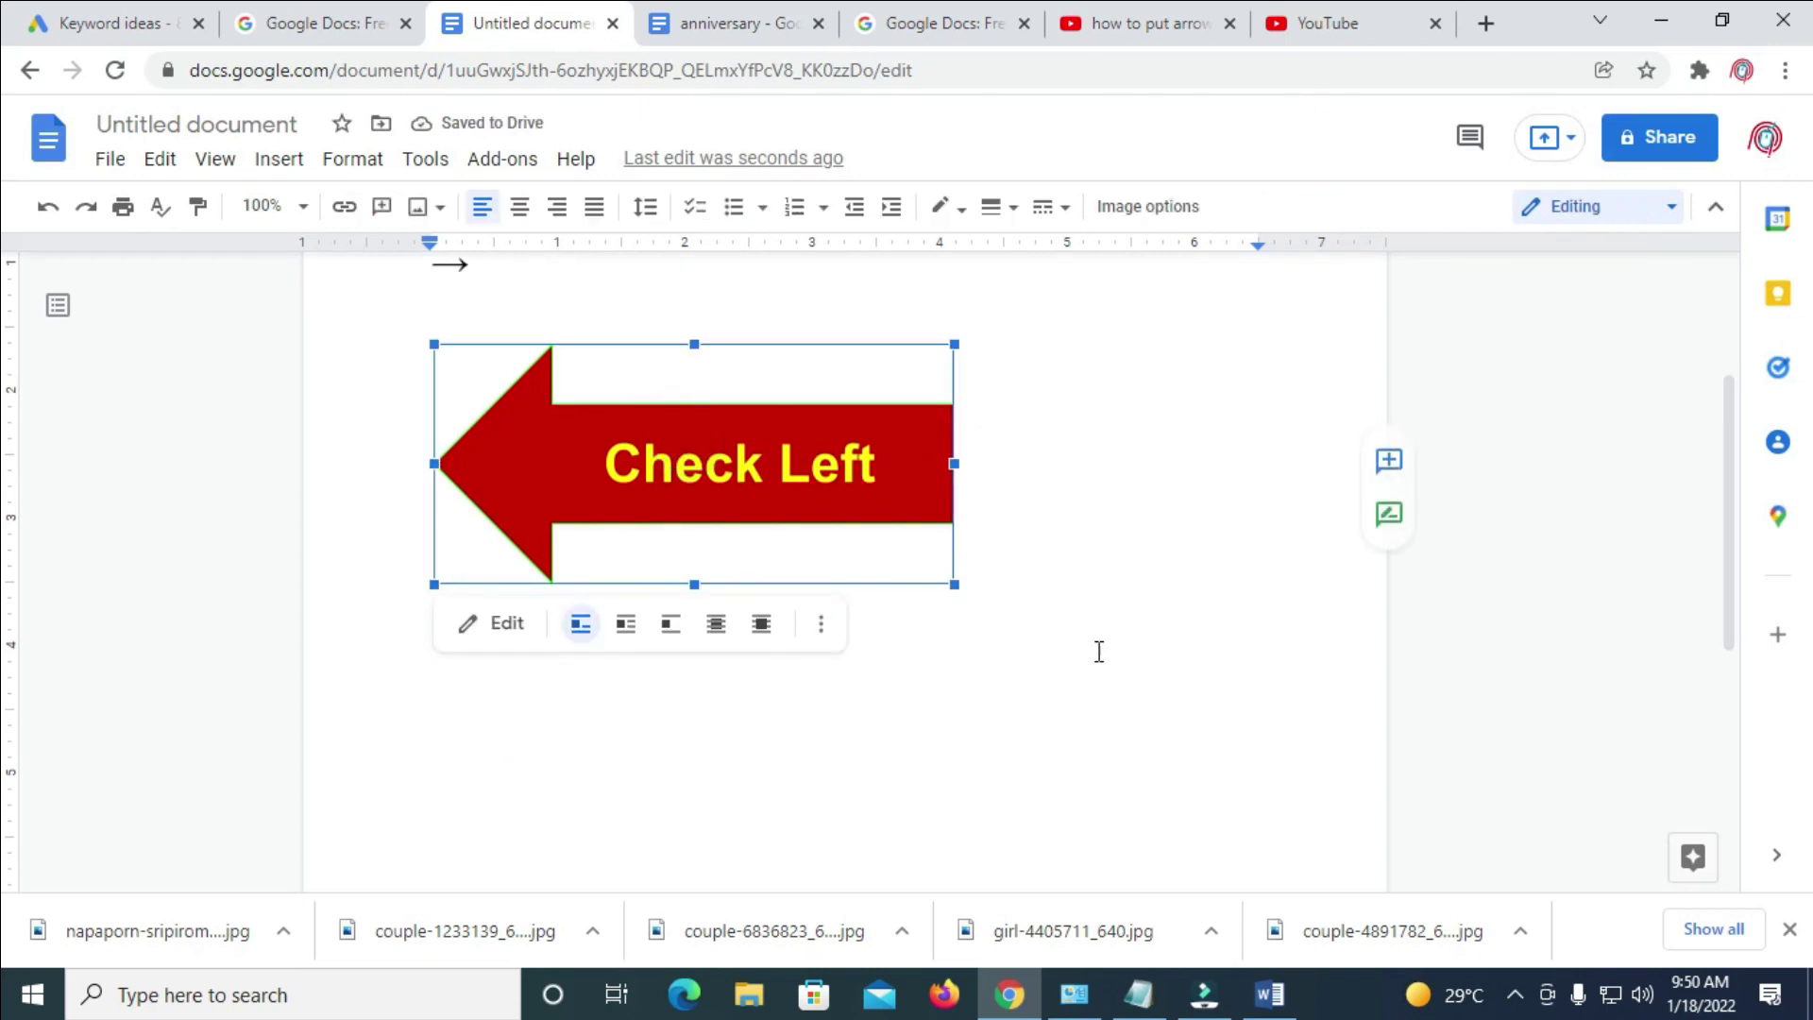
{"action": "mouse_move", "coordinate": [956, 584]}
{"action": "left_mouse_down"}
{"action": "mouse_move", "coordinate": [858, 518]}
{"action": "mouse_move", "coordinate": [613, 460]}
{"action": "left_mouse_up"}
{"action": "left_click", "coordinate": [790, 619]}
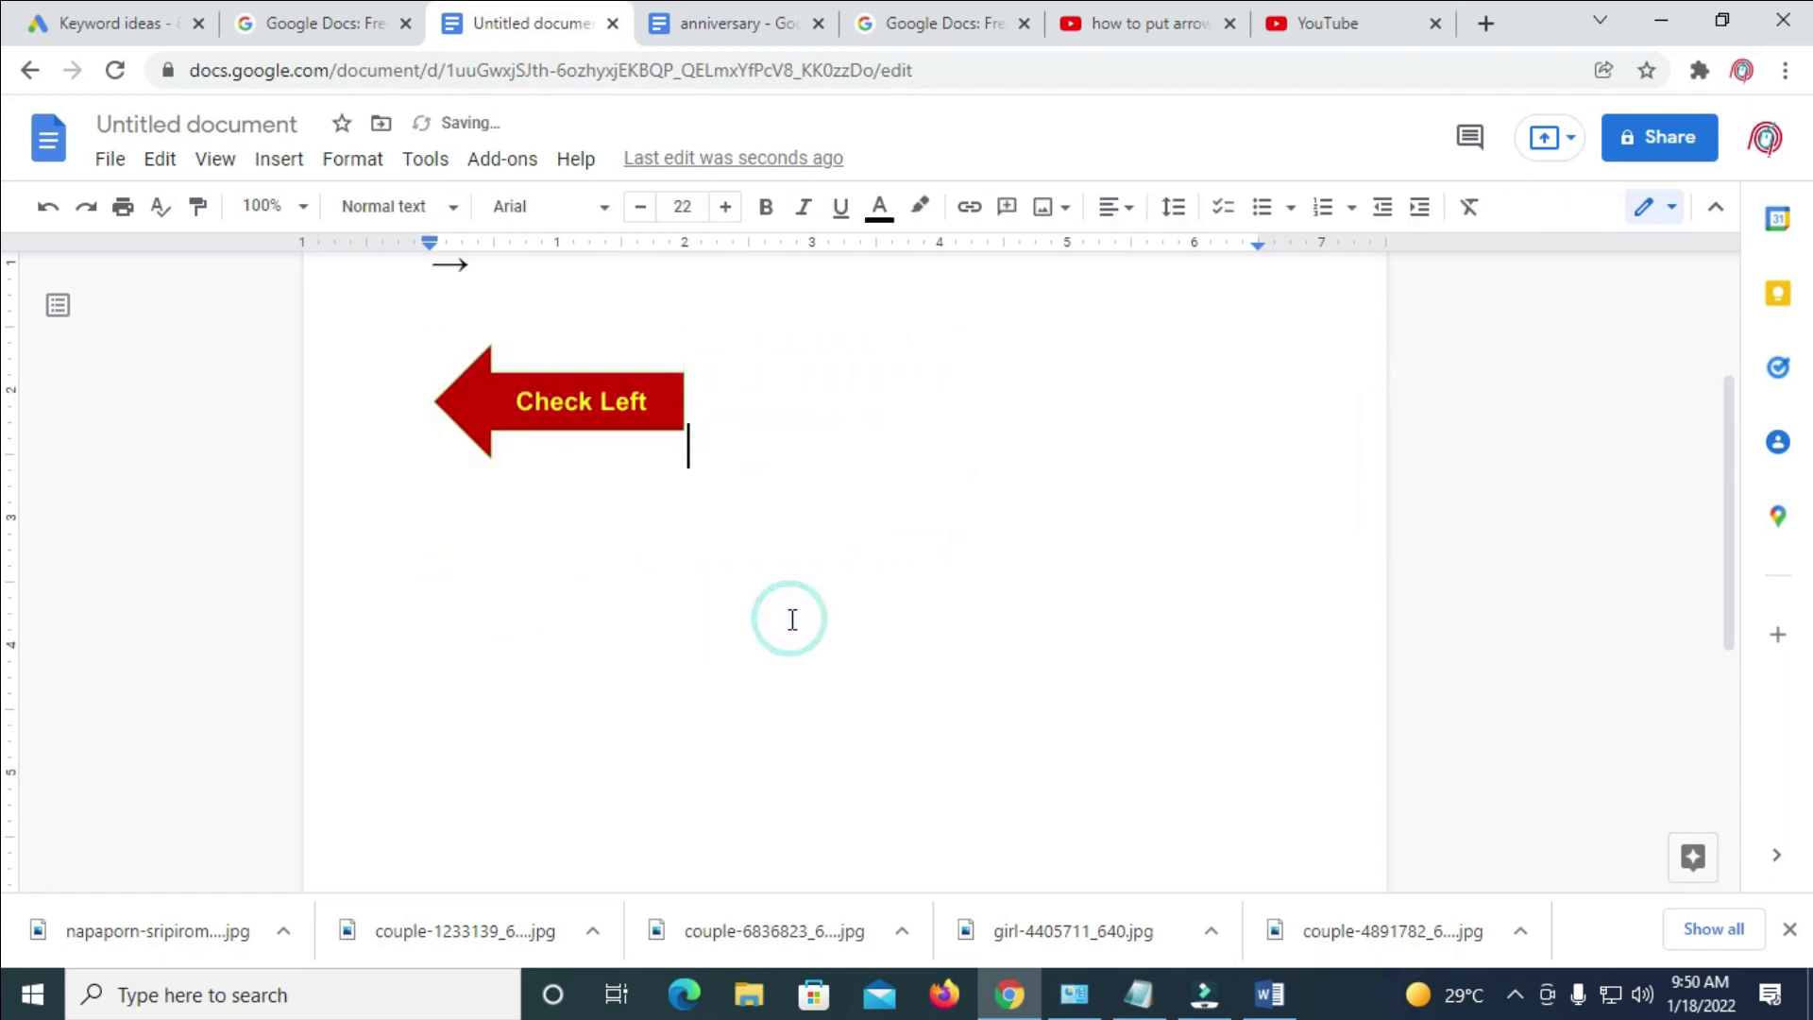
Set the arrow drawing to In front of text and move it right and down on the page.
{"action": "left_click", "coordinate": [628, 390]}
{"action": "mouse_move", "coordinate": [628, 390]}
{"action": "left_mouse_down"}
{"action": "mouse_move", "coordinate": [782, 392]}
{"action": "mouse_move", "coordinate": [581, 393]}
{"action": "left_mouse_up"}
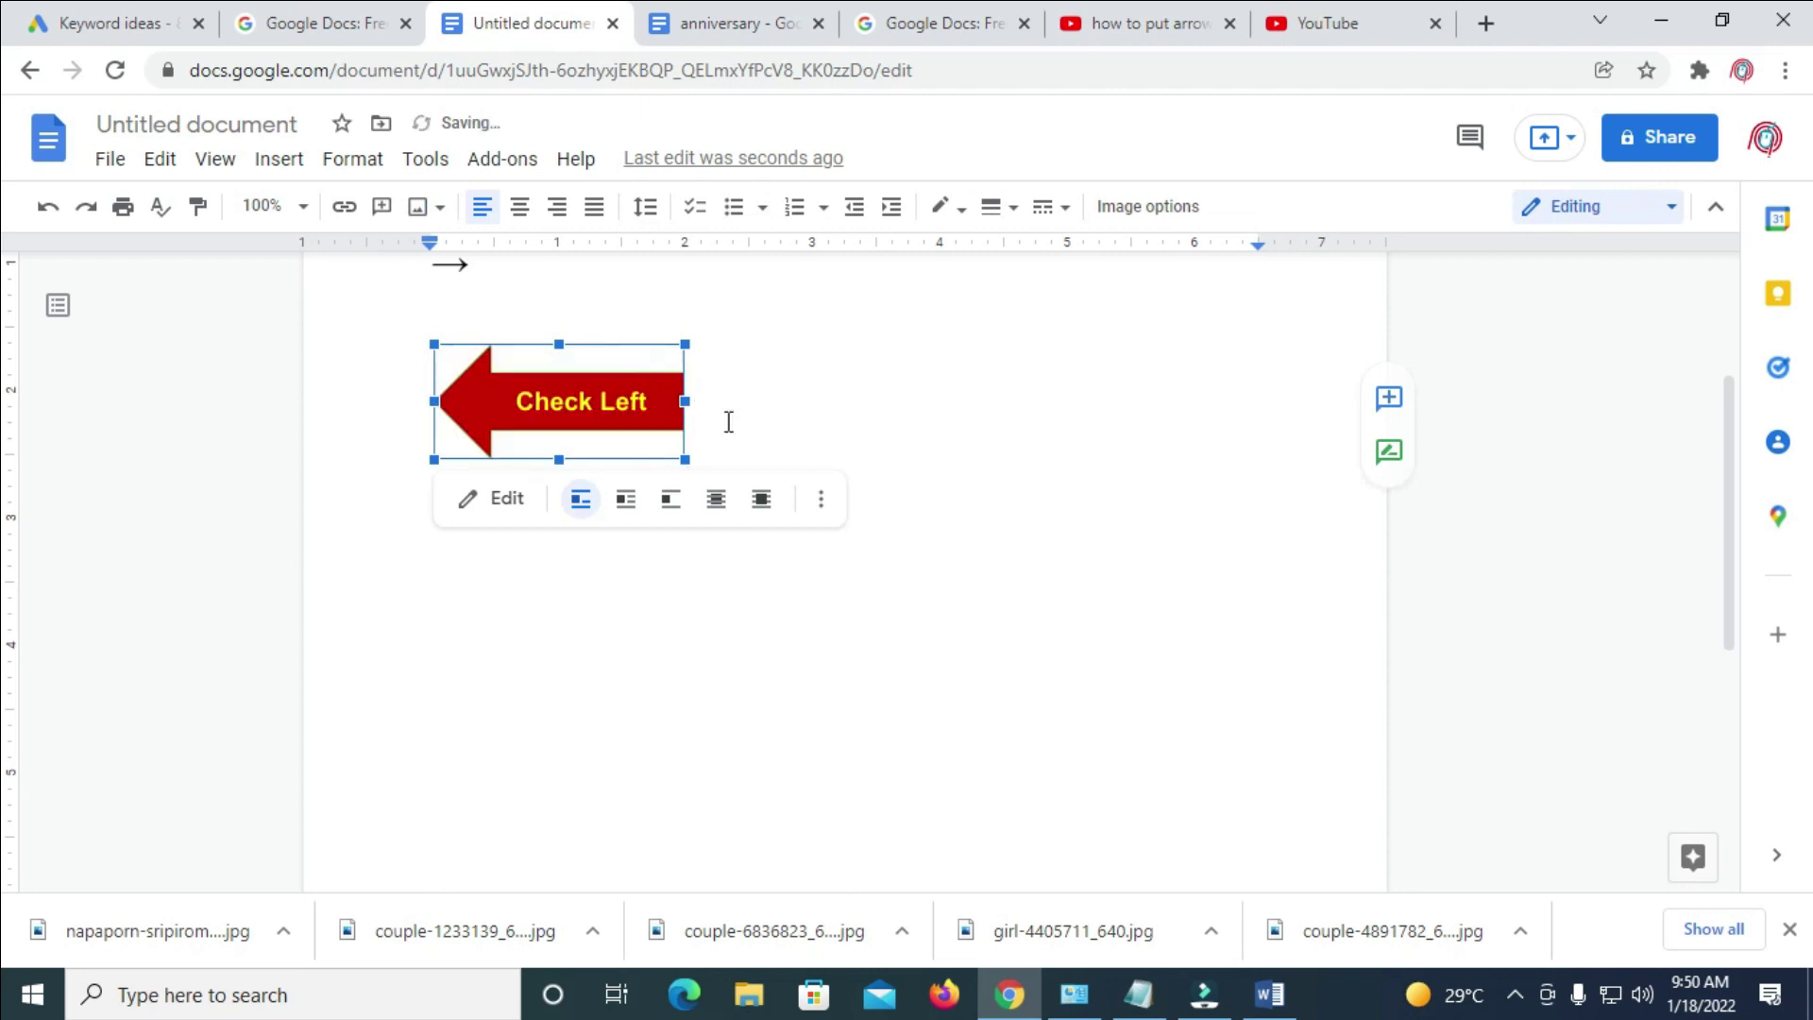
{"action": "left_click", "coordinate": [763, 510]}
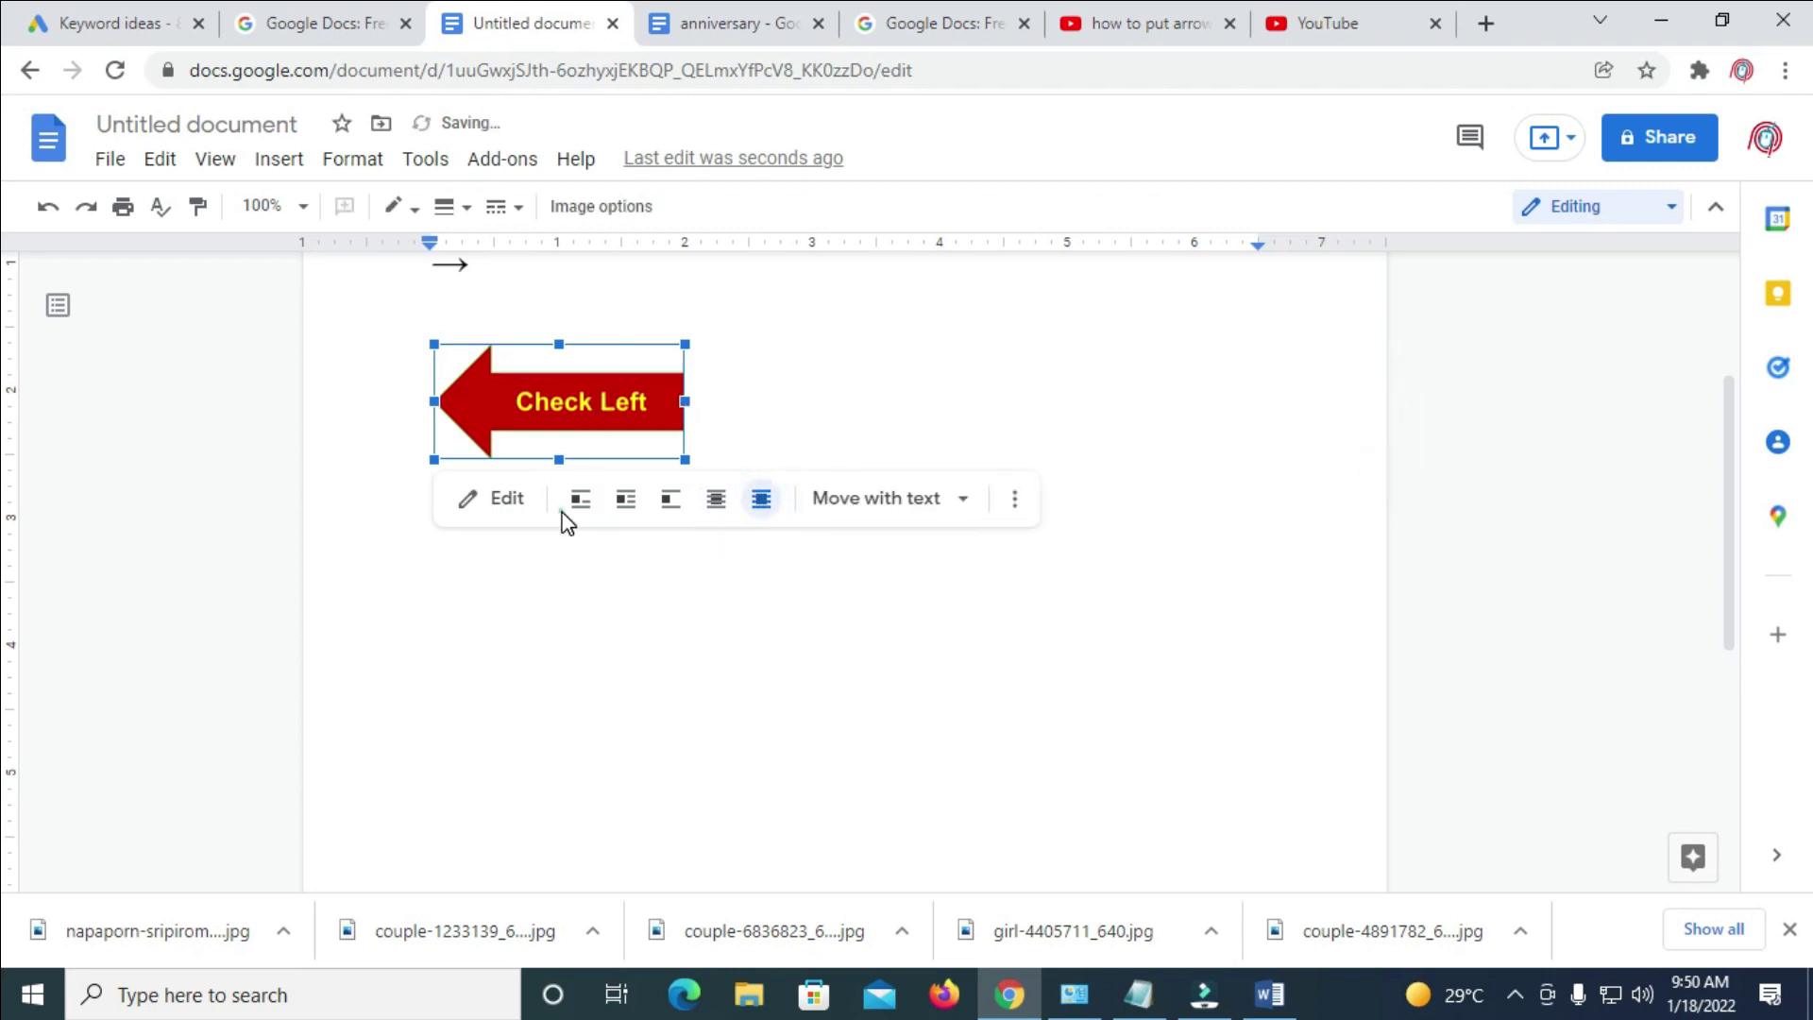
{"action": "left_click", "coordinate": [526, 558]}
{"action": "left_click_drag", "start_coordinate": [547, 395], "coordinate": [840, 446]}
{"action": "left_click", "coordinate": [1145, 474]}
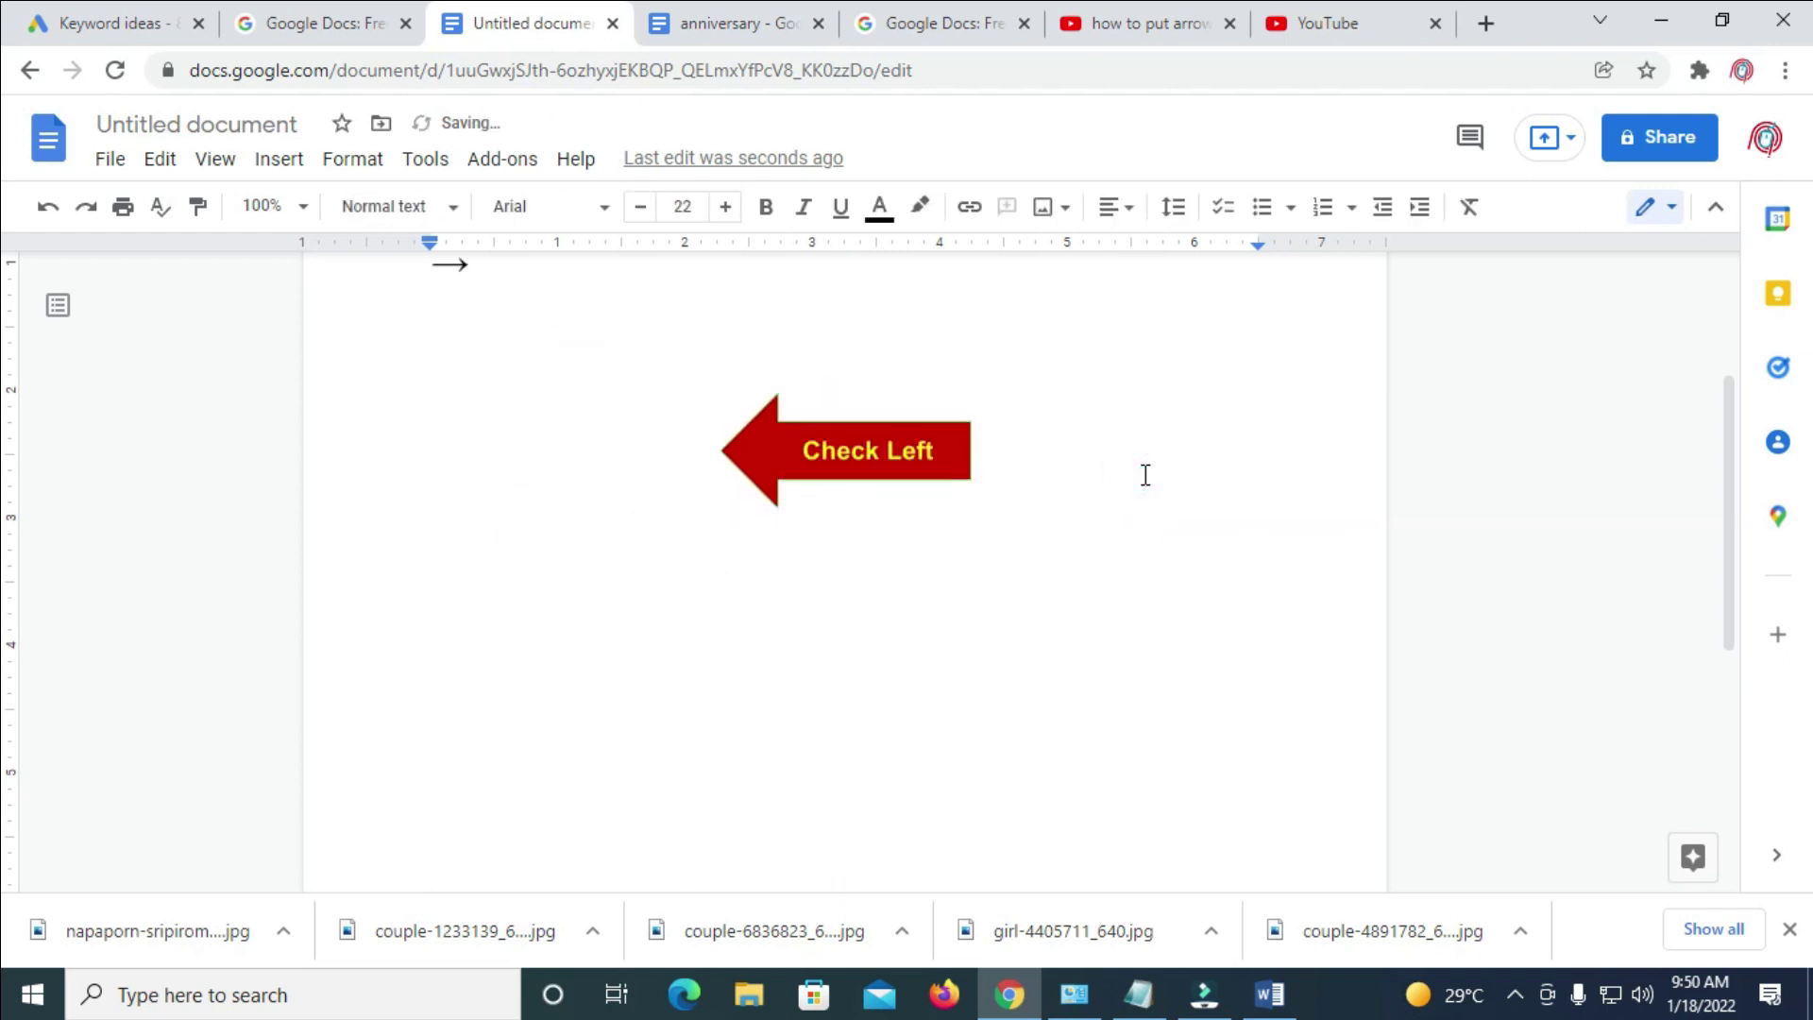